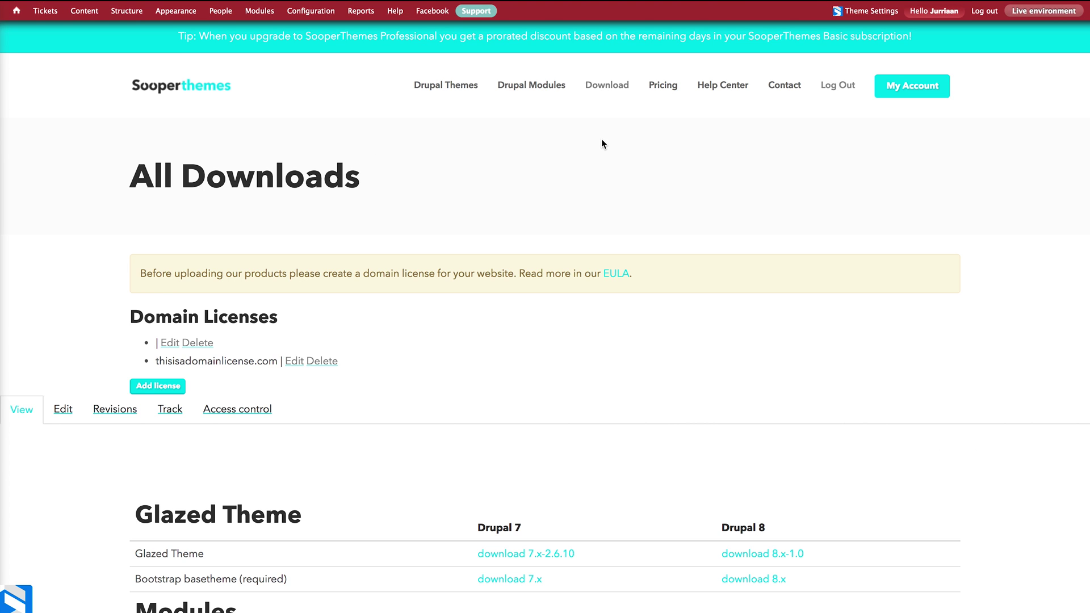
# Leave the Glazed Builder download page and return to the My Site portfolio homepage tab
pyautogui.scroll(-6, 601, 138)
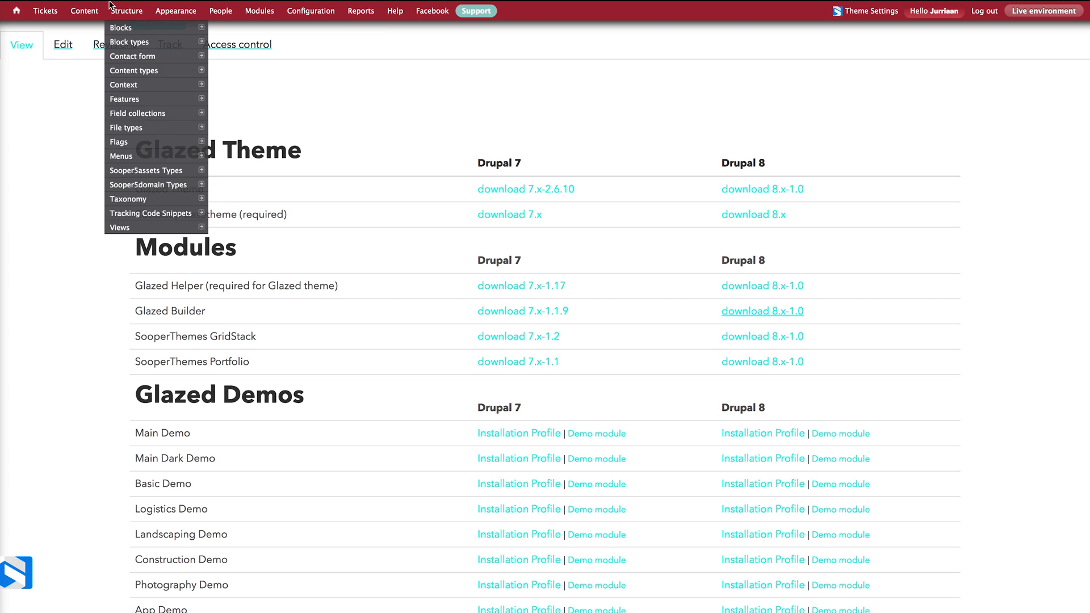
pyautogui.moveTo(111, 8)
pyautogui.click(114, 29)
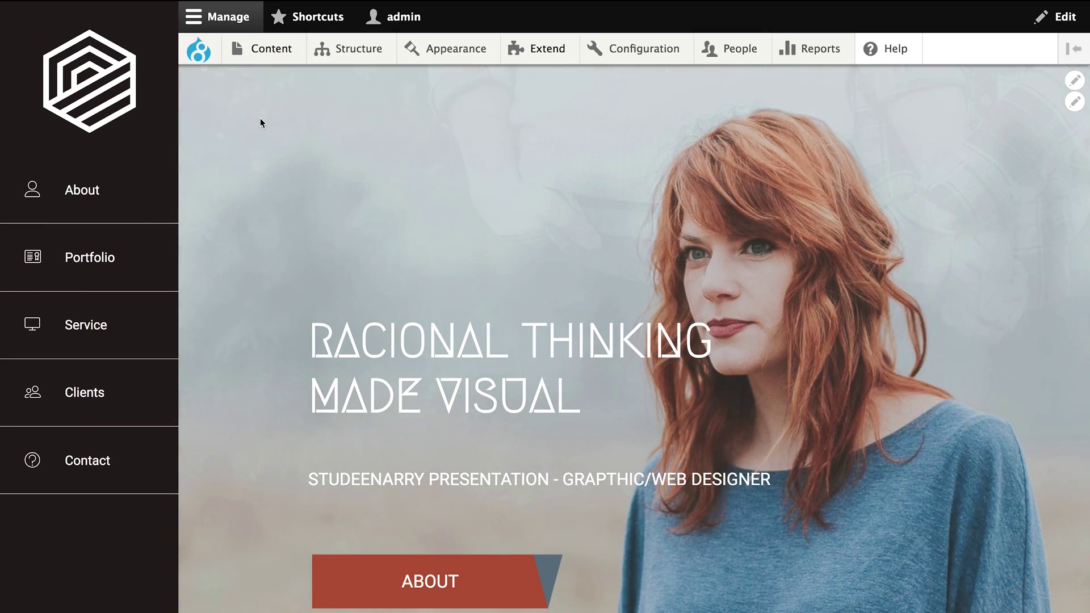
# Upload glazed_builder_8.zip from Downloads as a new module under Extend and install it
pyautogui.click(523, 57)
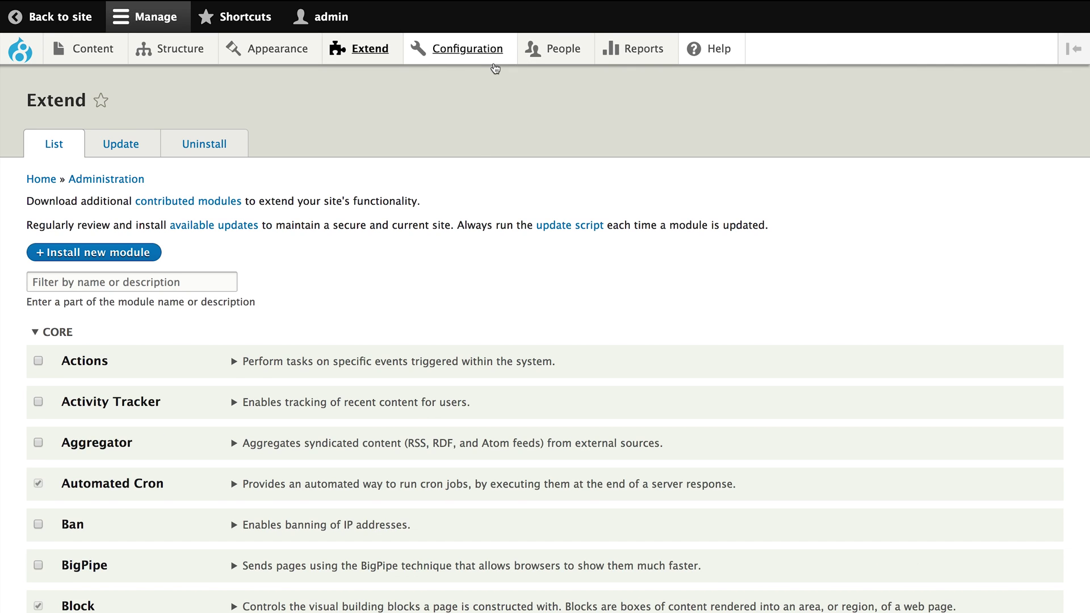
pyautogui.click(155, 254)
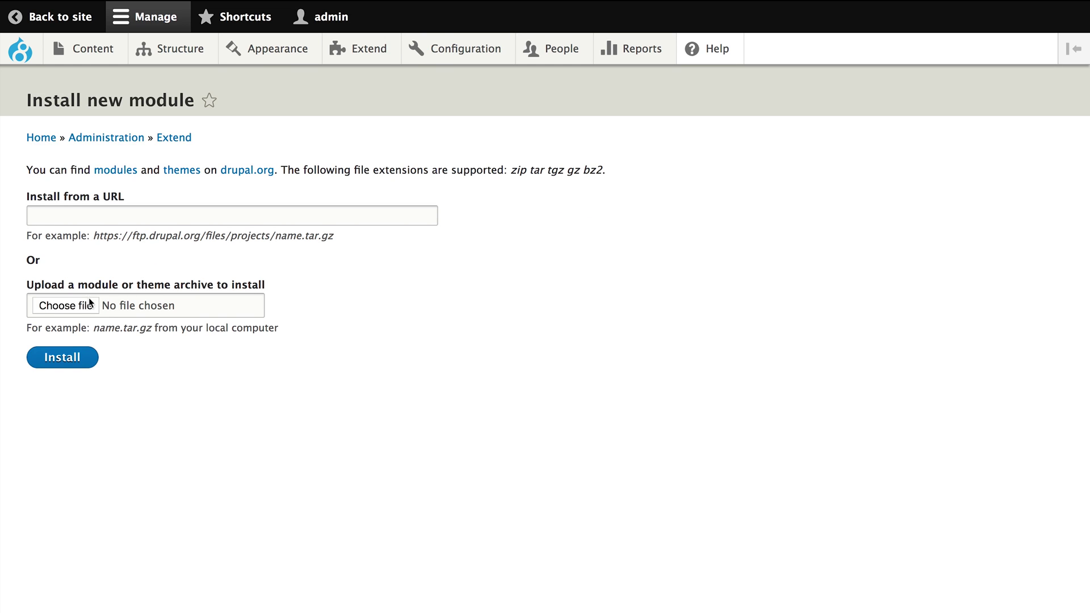
pyautogui.click(83, 306)
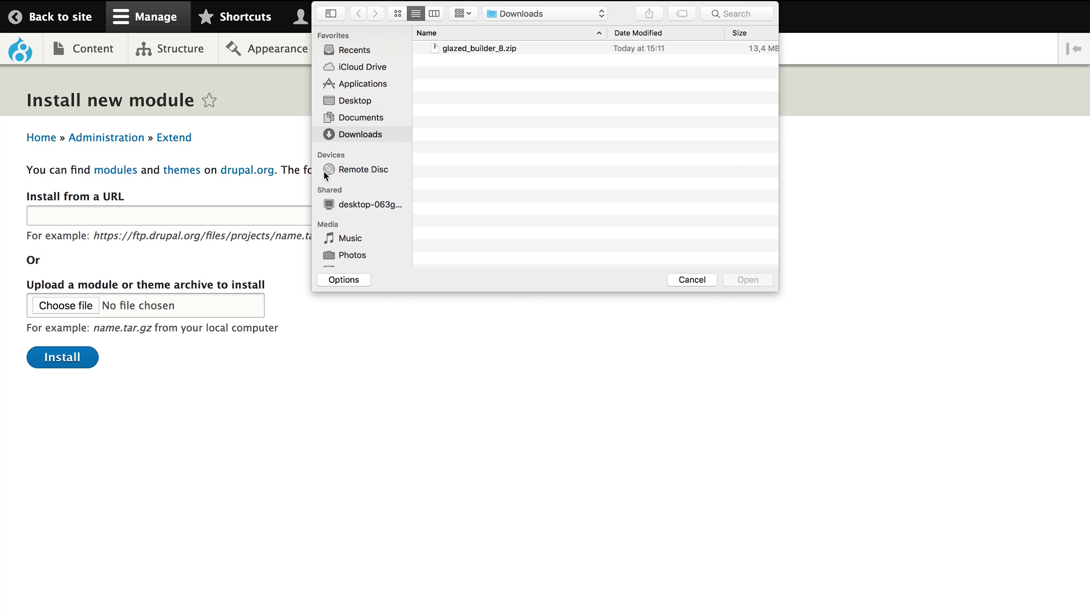
pyautogui.doubleClick(445, 49)
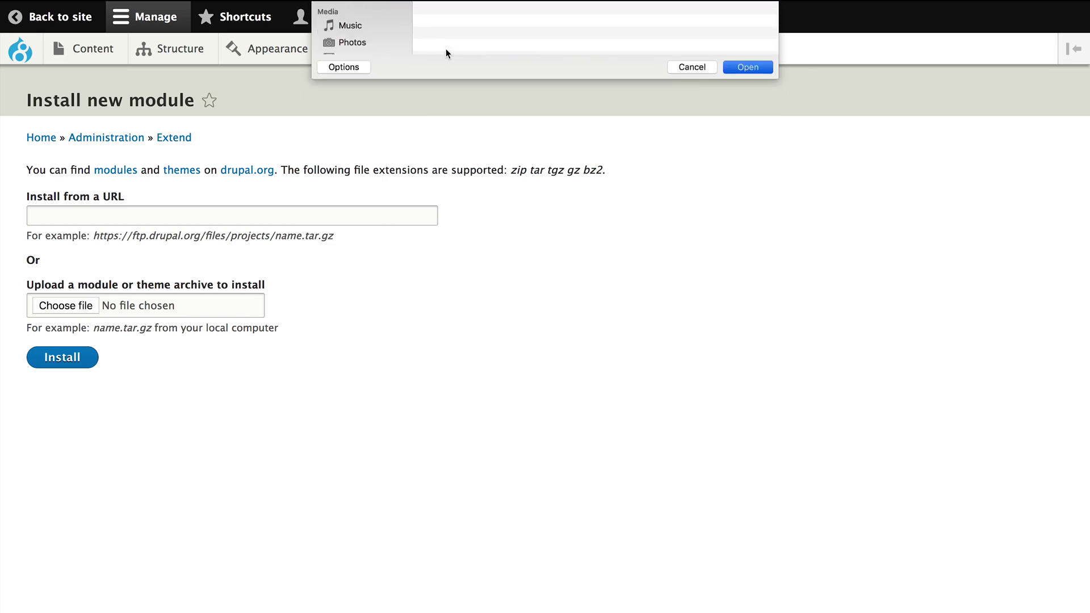
pyautogui.click(61, 359)
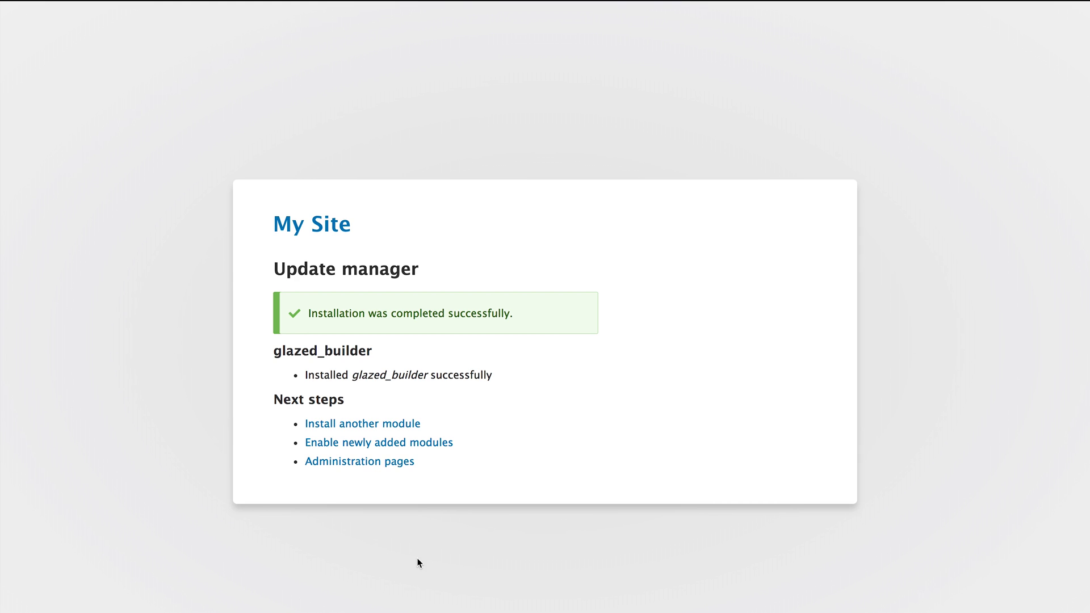
# Filter the module list by 'glazed', tick Glazed Builder and enable it
pyautogui.click(349, 445)
pyautogui.click(196, 285)
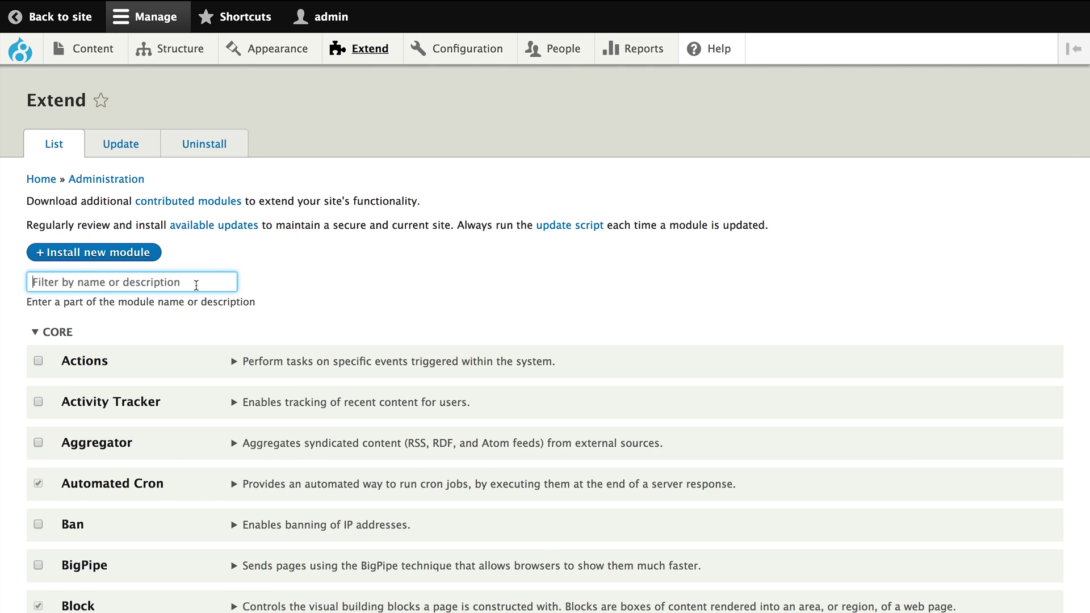
pyautogui.write('glazed')
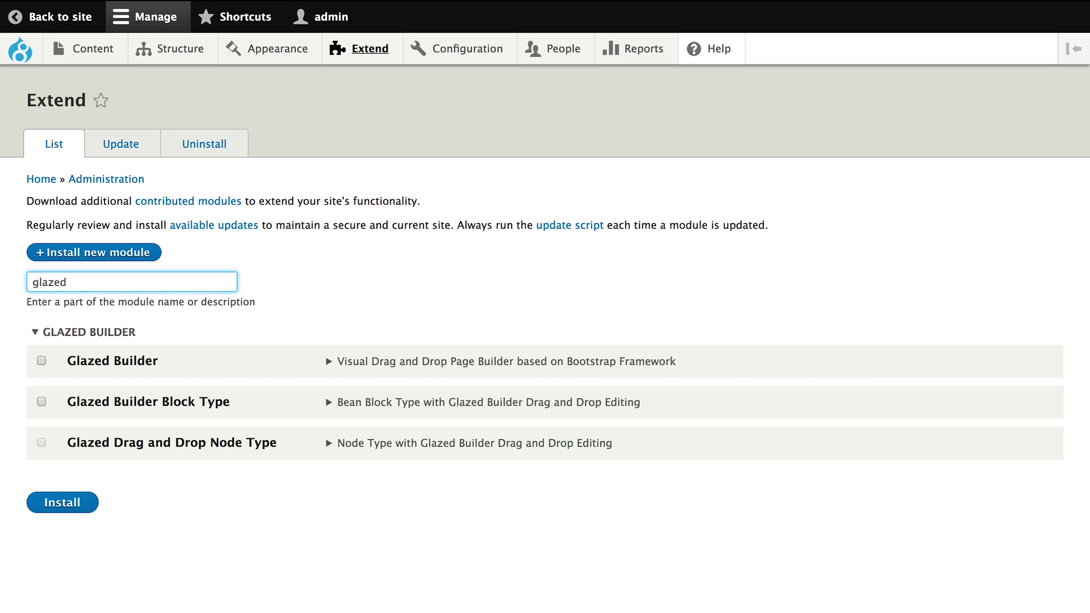
pyautogui.click(41, 361)
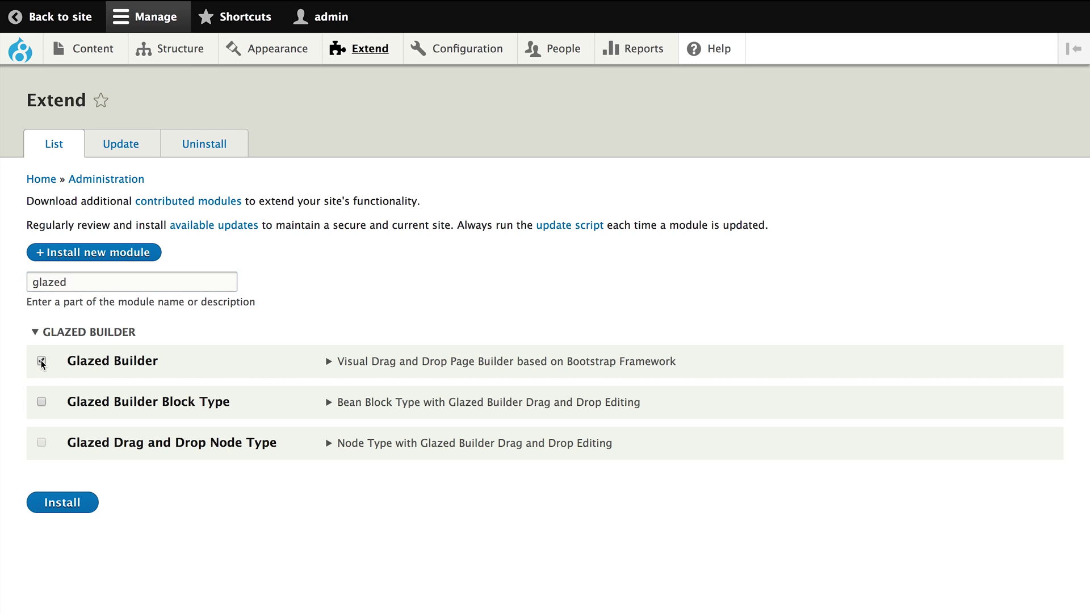
pyautogui.click(73, 511)
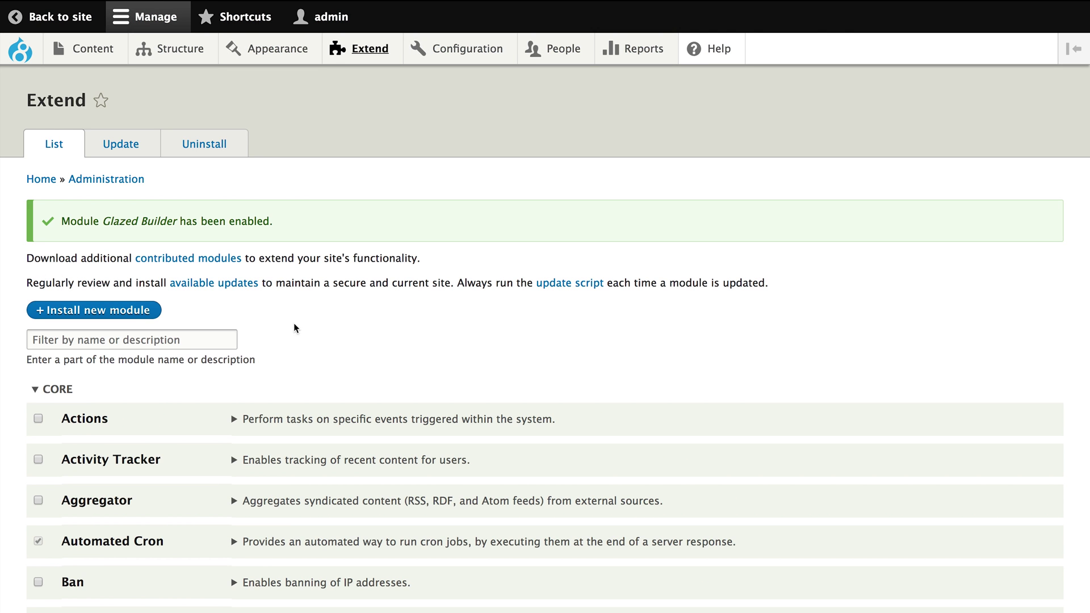
# Open the Experience basic page from the Content list
pyautogui.click(92, 54)
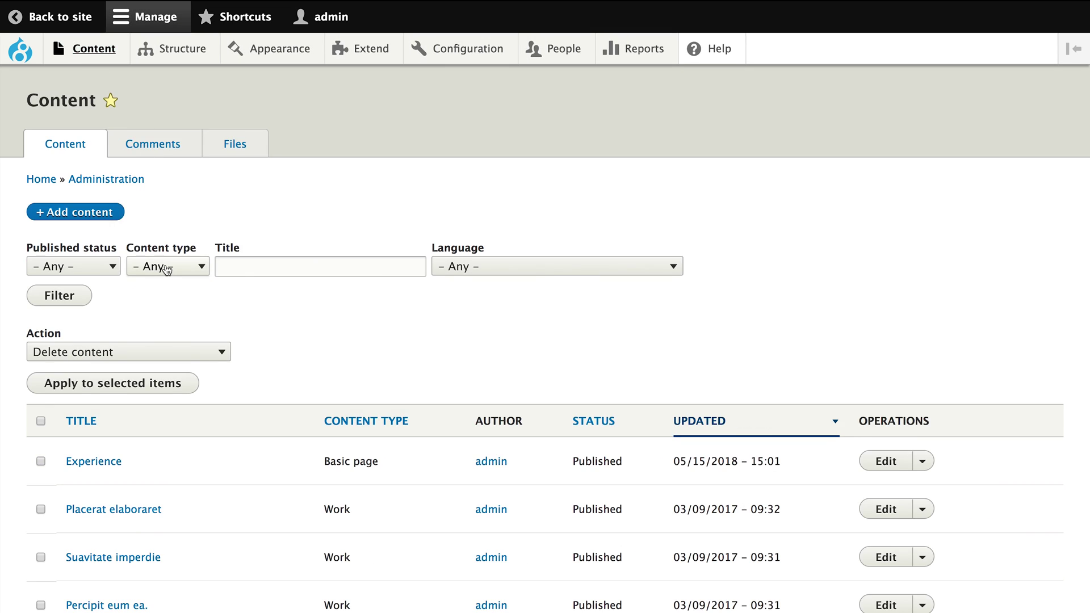
pyautogui.scroll(-10, 165, 270)
pyautogui.scroll(9, 137, 321)
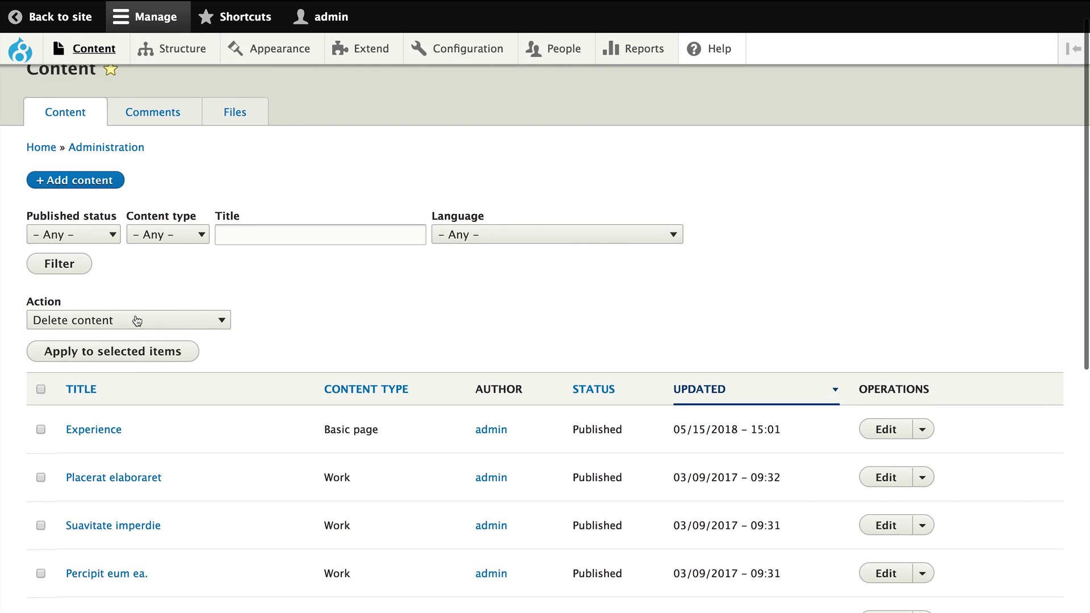
pyautogui.click(108, 430)
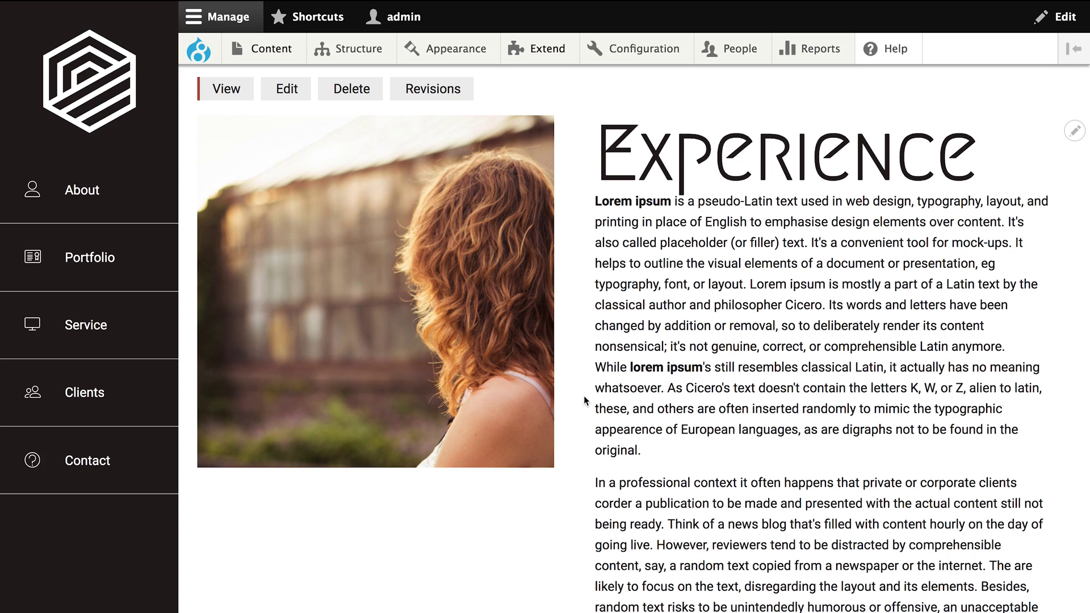
# Set the Basic page Body field display format to Glazed Builder and save
pyautogui.moveTo(374, 67)
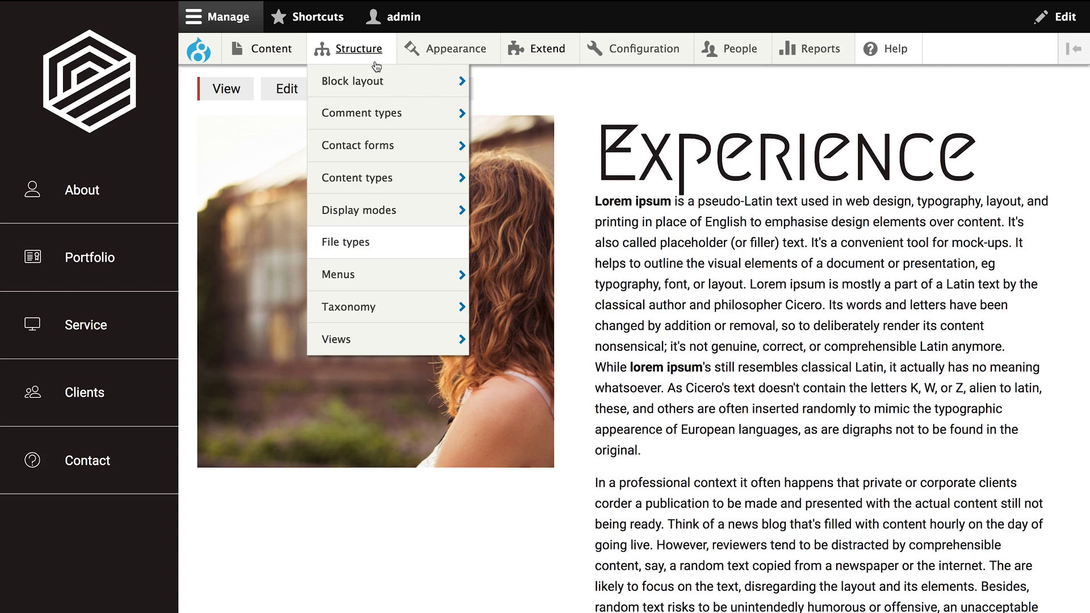
pyautogui.moveTo(392, 180)
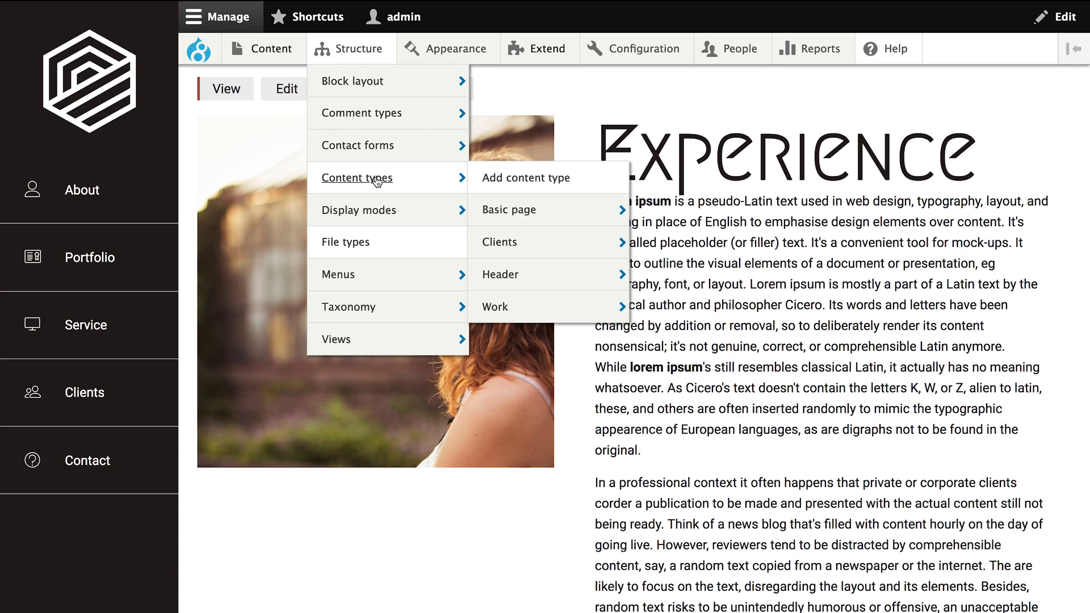
pyautogui.moveTo(518, 211)
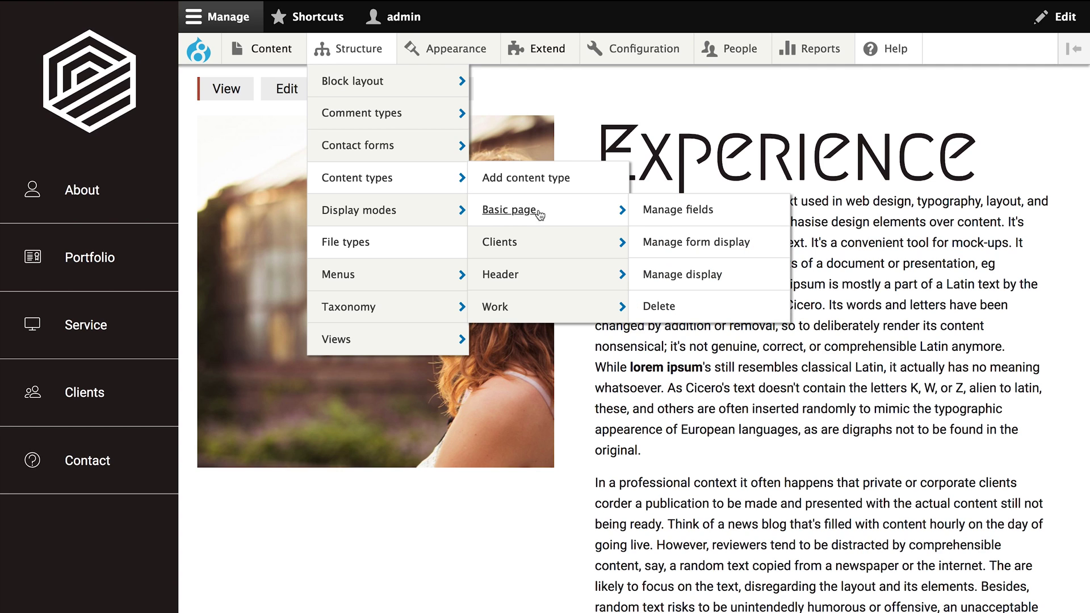
pyautogui.click(683, 278)
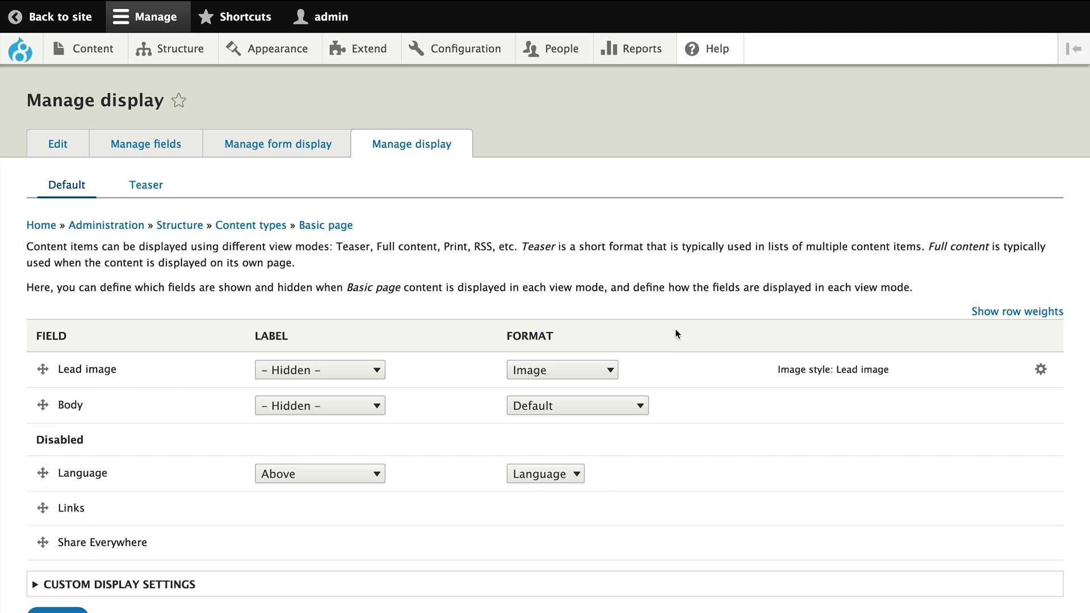
pyautogui.click(645, 406)
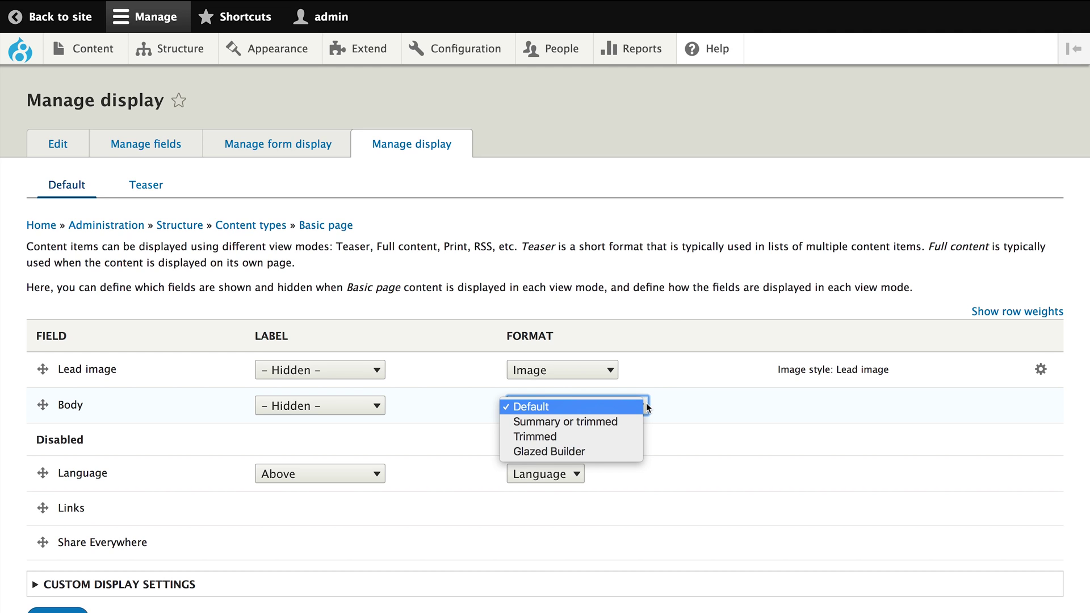
pyautogui.click(594, 451)
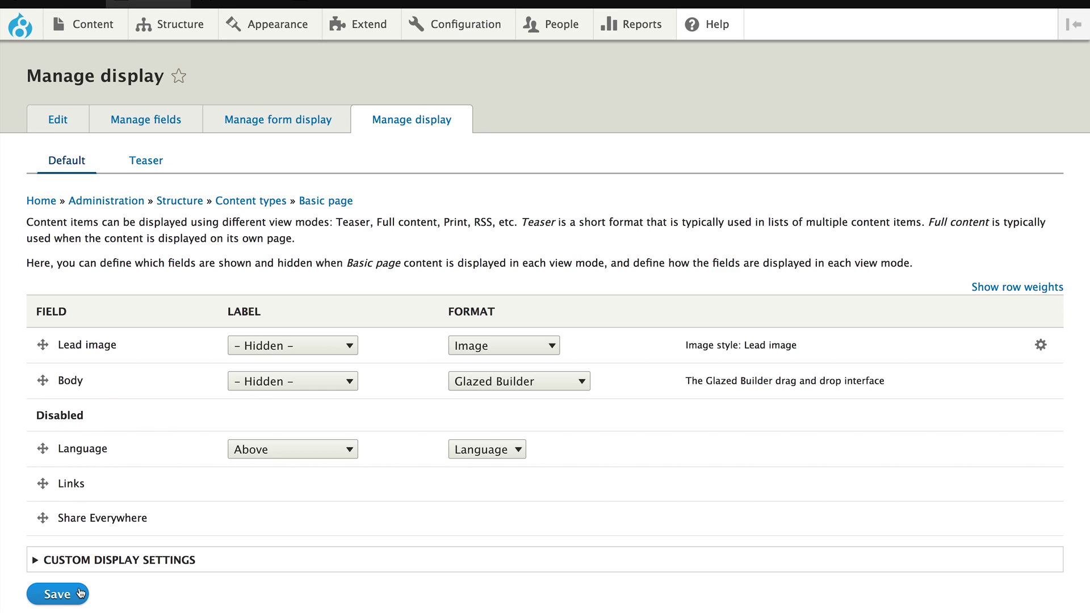
pyautogui.click(80, 594)
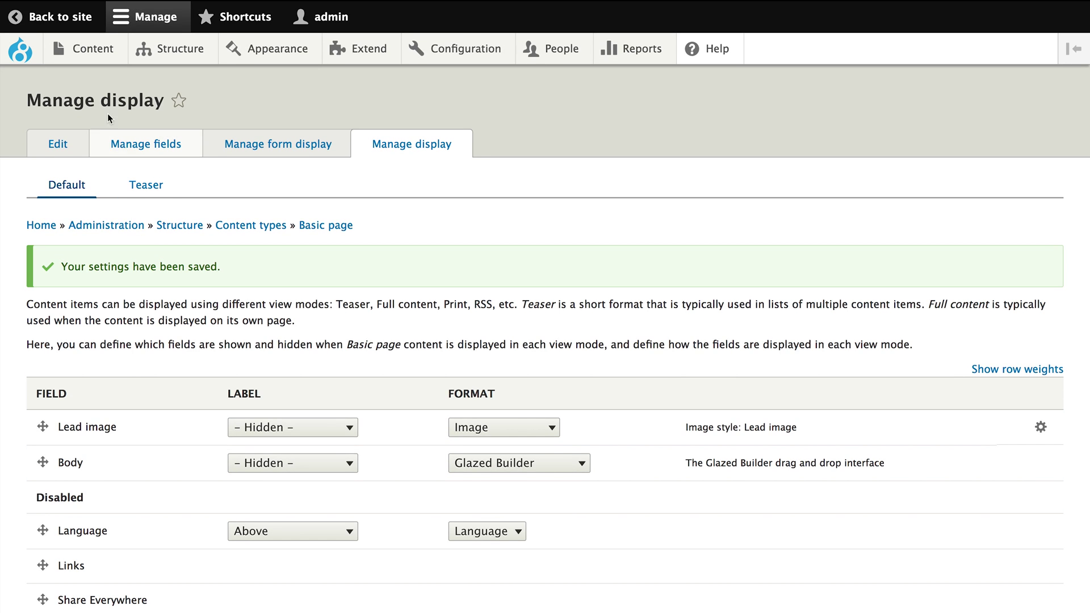
# Reopen the Experience page from the Content list to see its new rendering
pyautogui.click(97, 53)
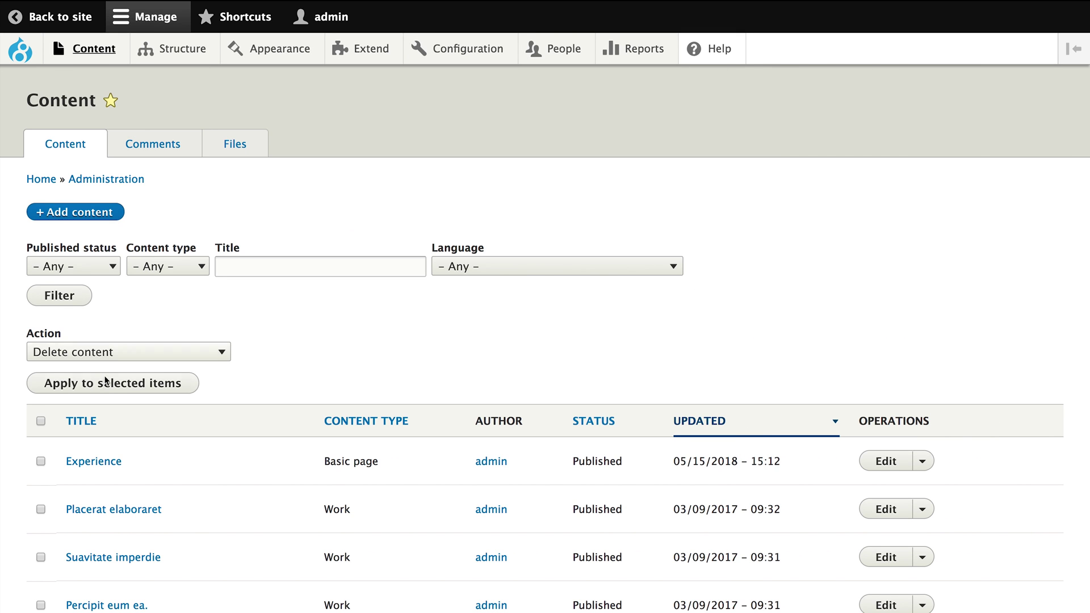
pyautogui.click(92, 462)
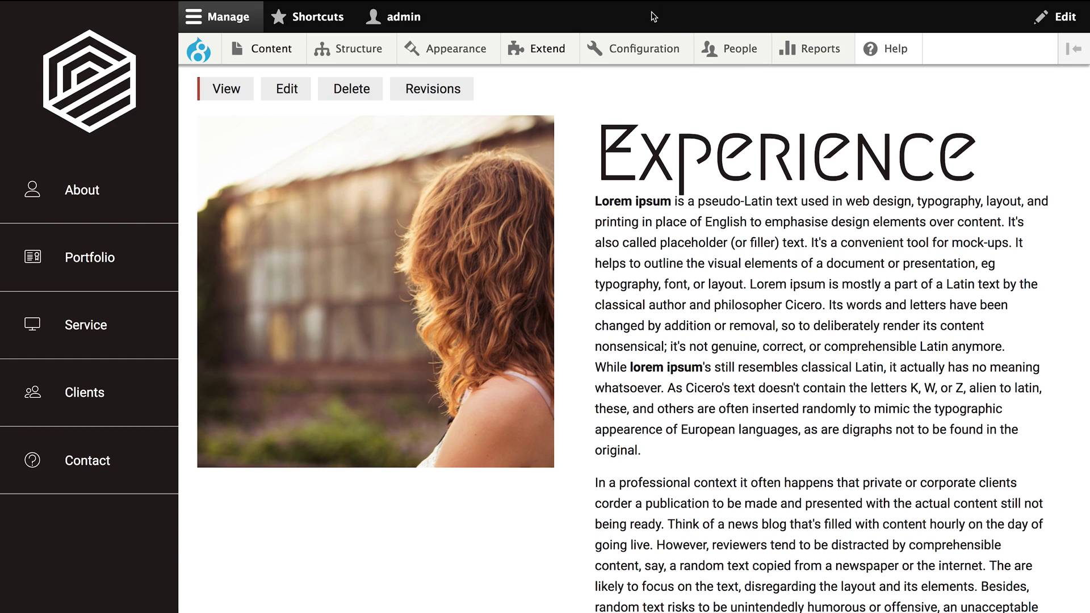
# In the Glazed Builder settings, choose Load Bootstrap 3 Light and save the configuration
pyautogui.moveTo(650, 50)
pyautogui.moveTo(653, 145)
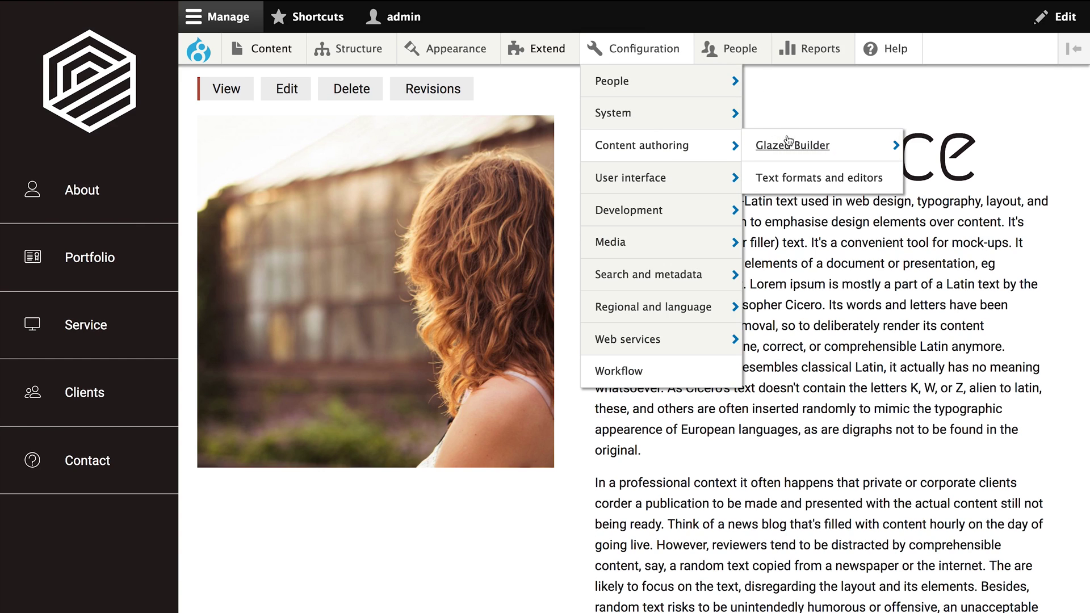
pyautogui.moveTo(794, 143)
pyautogui.click(912, 159)
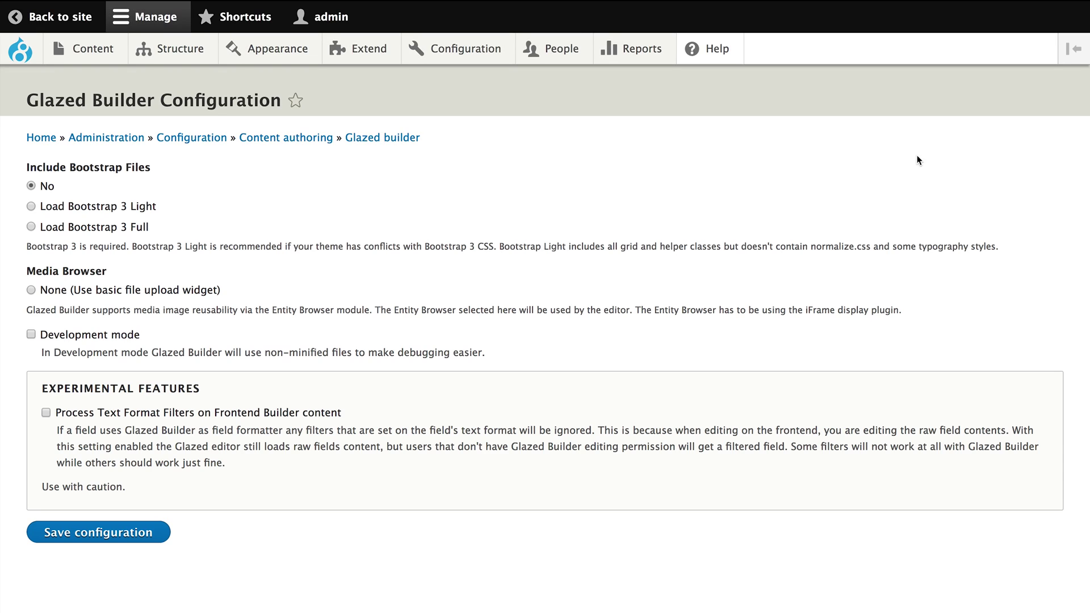
pyautogui.click(128, 212)
pyautogui.click(65, 532)
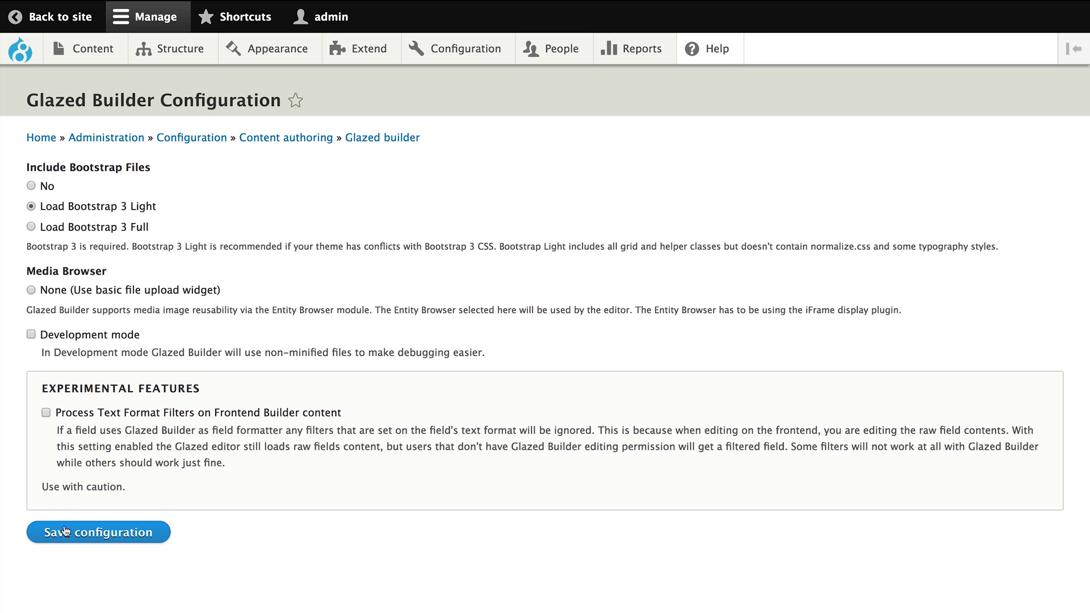
# Open the Experience page and type 'Live inline ed' into its paragraph after 'nonsensical;'
pyautogui.click(91, 48)
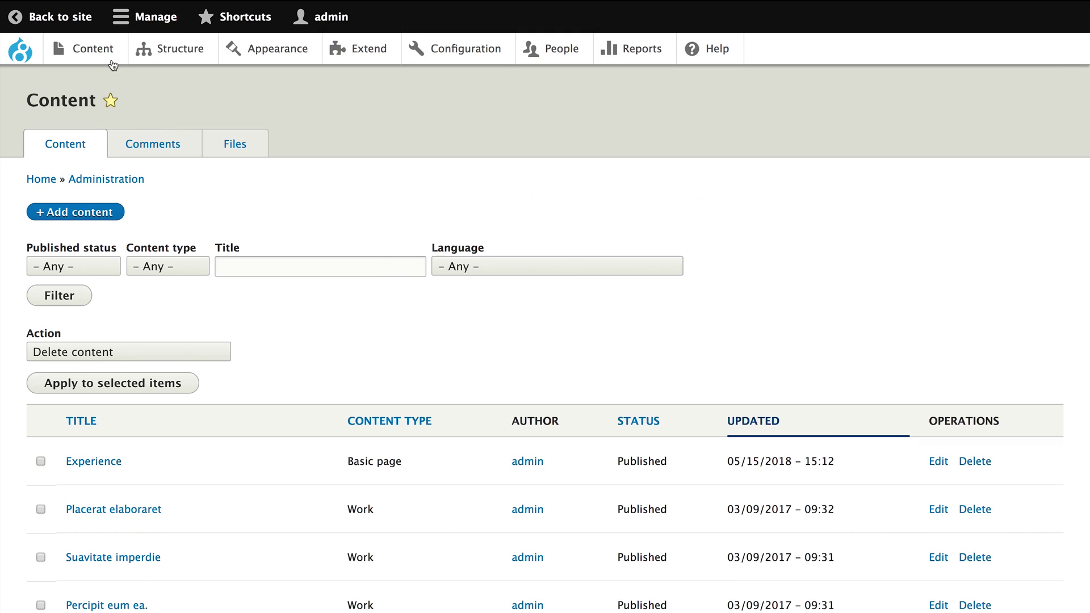
pyautogui.click(116, 464)
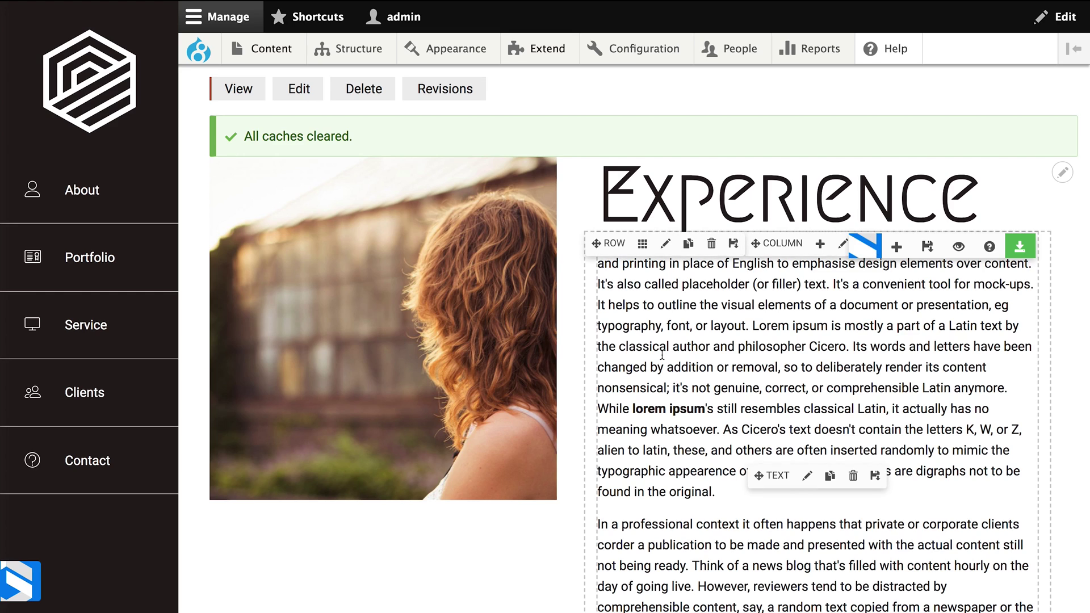
pyautogui.click(670, 390)
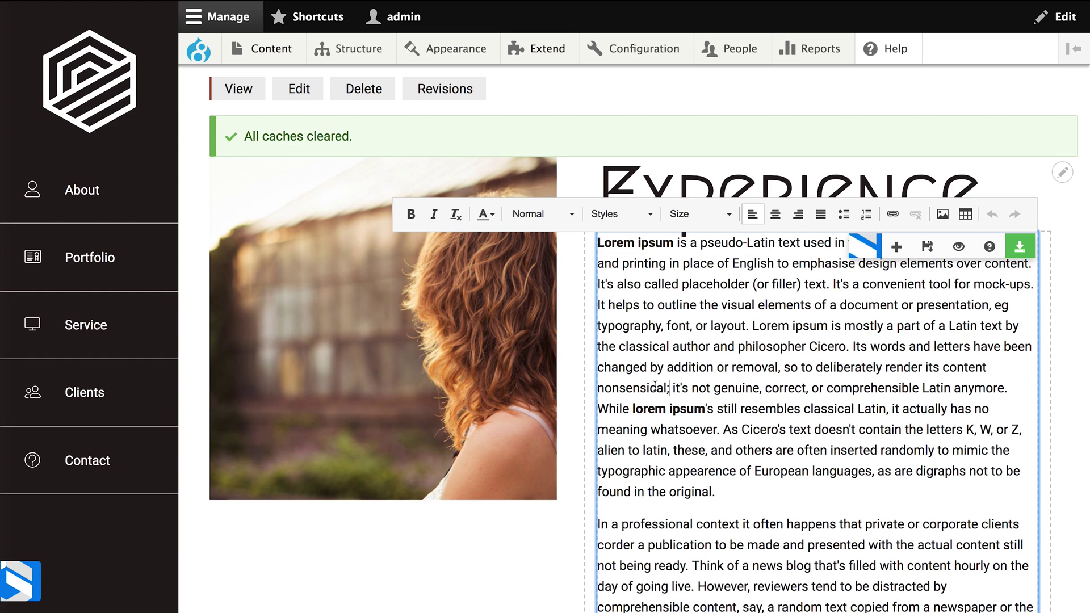
pyautogui.write('Live inline')
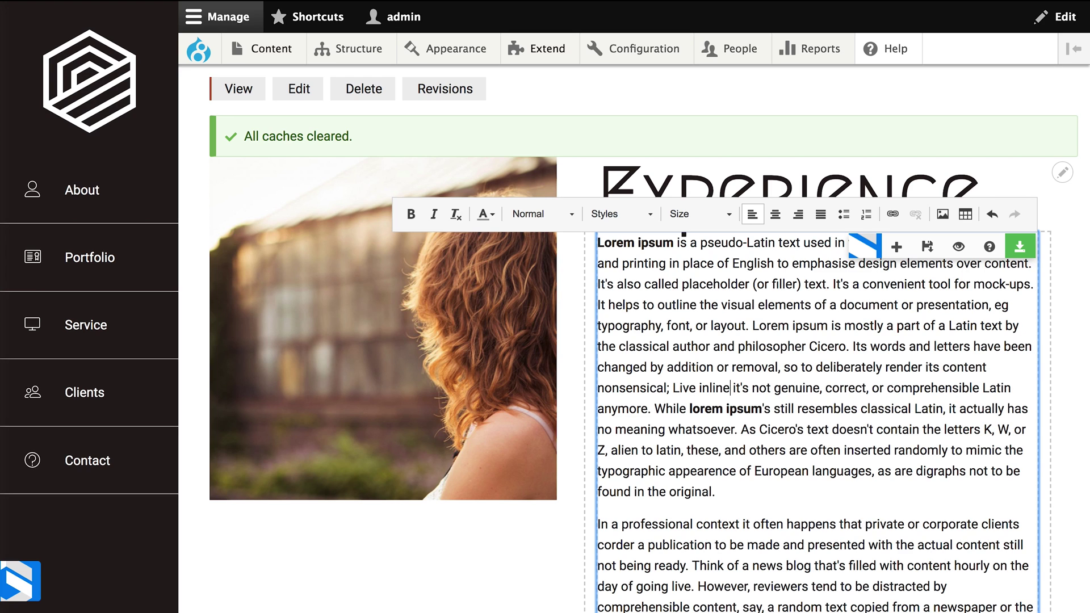
pyautogui.write(' editing')
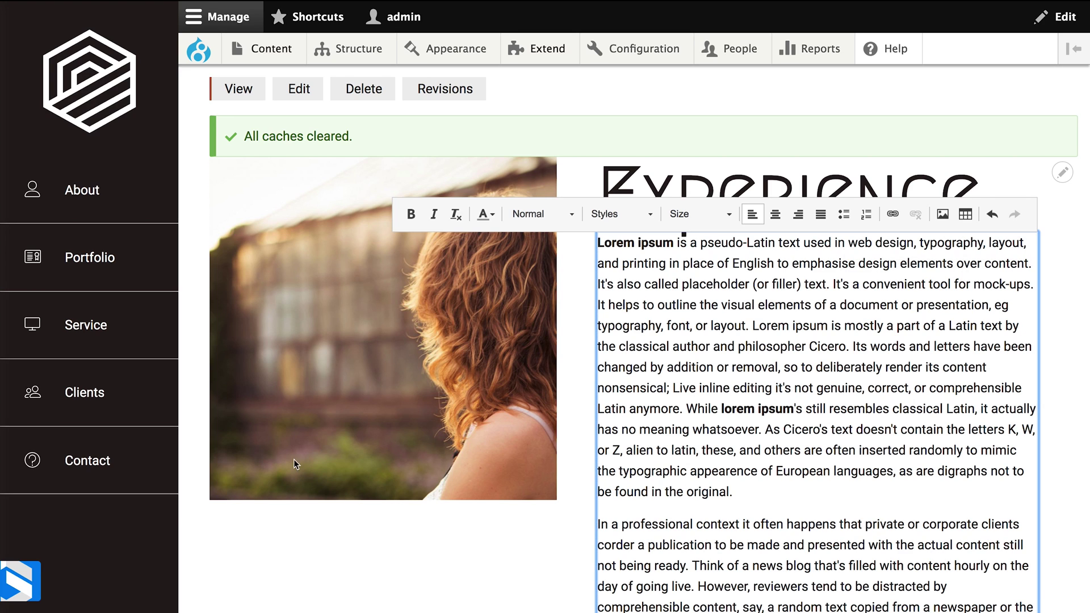
# Drag an x2 quote slider snippet above the Lorem ipsum text and save the body
pyautogui.click(15, 566)
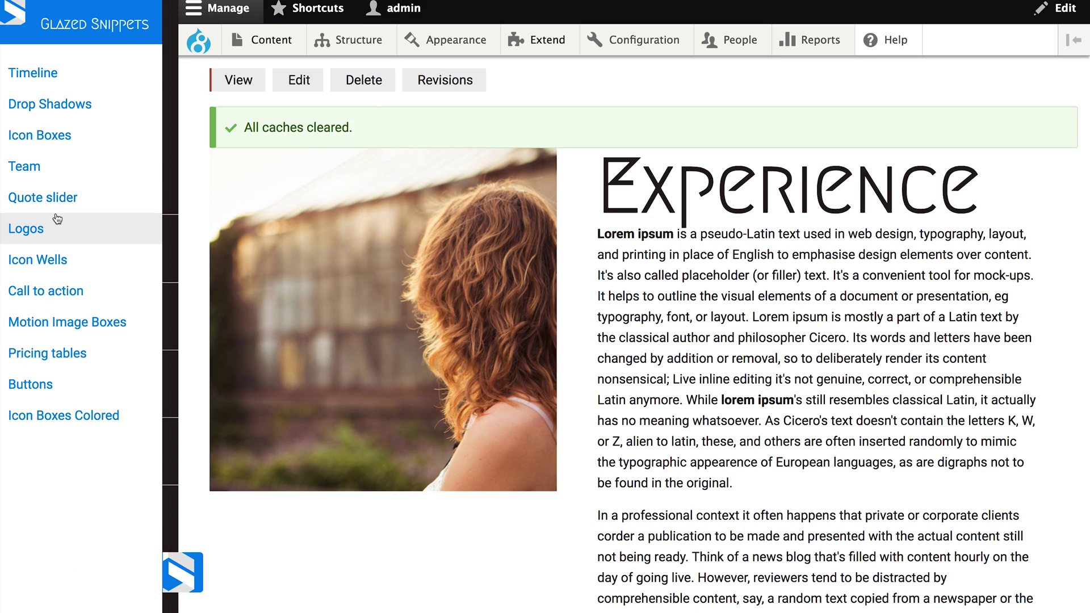
pyautogui.click(46, 199)
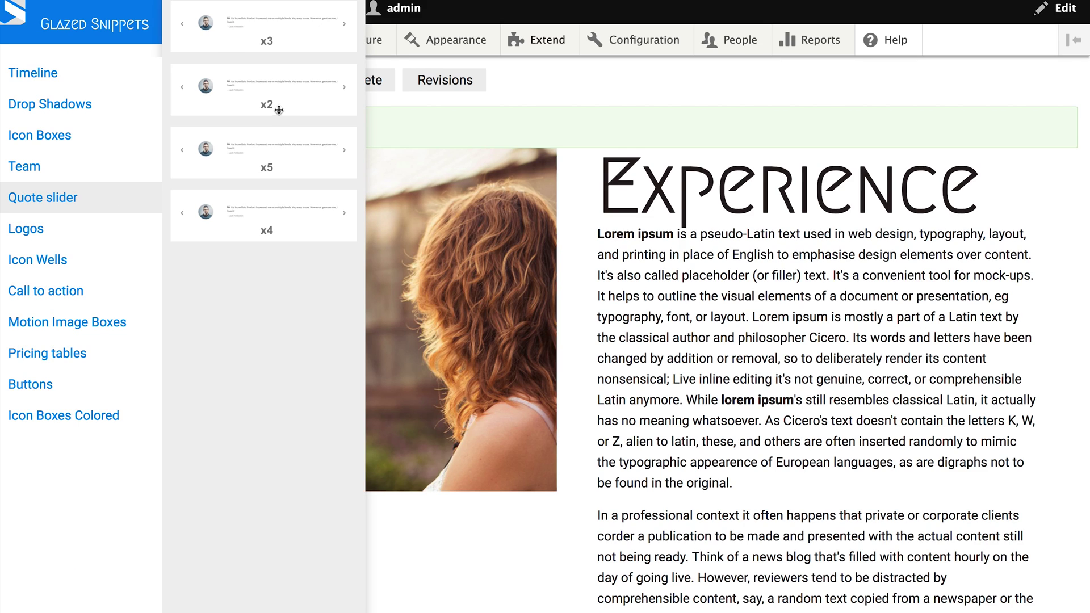
pyautogui.moveTo(279, 110); pyautogui.dragTo(679, 267)
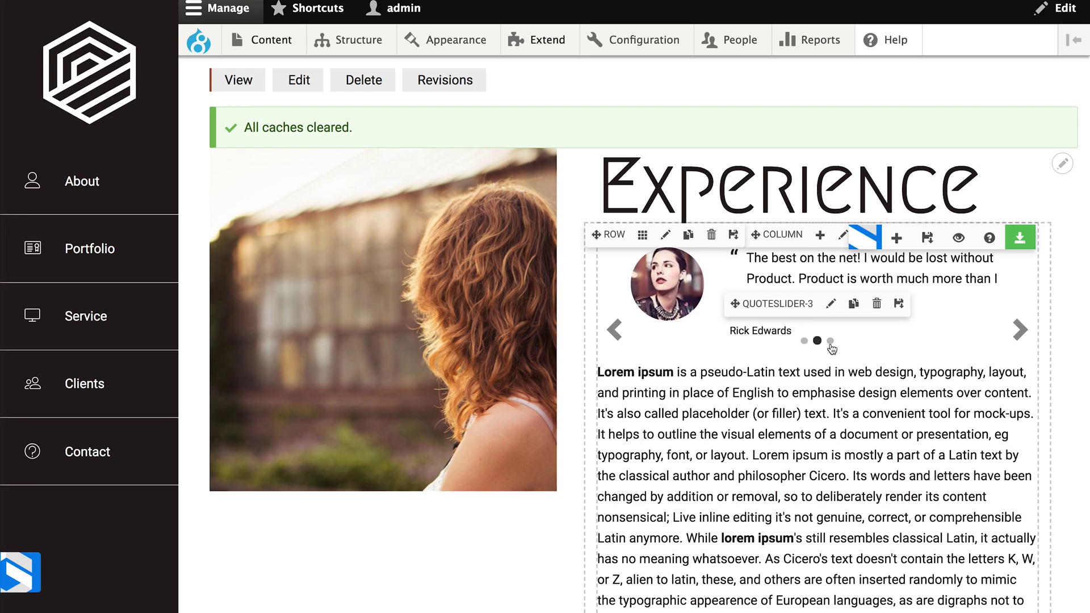
pyautogui.click(1022, 238)
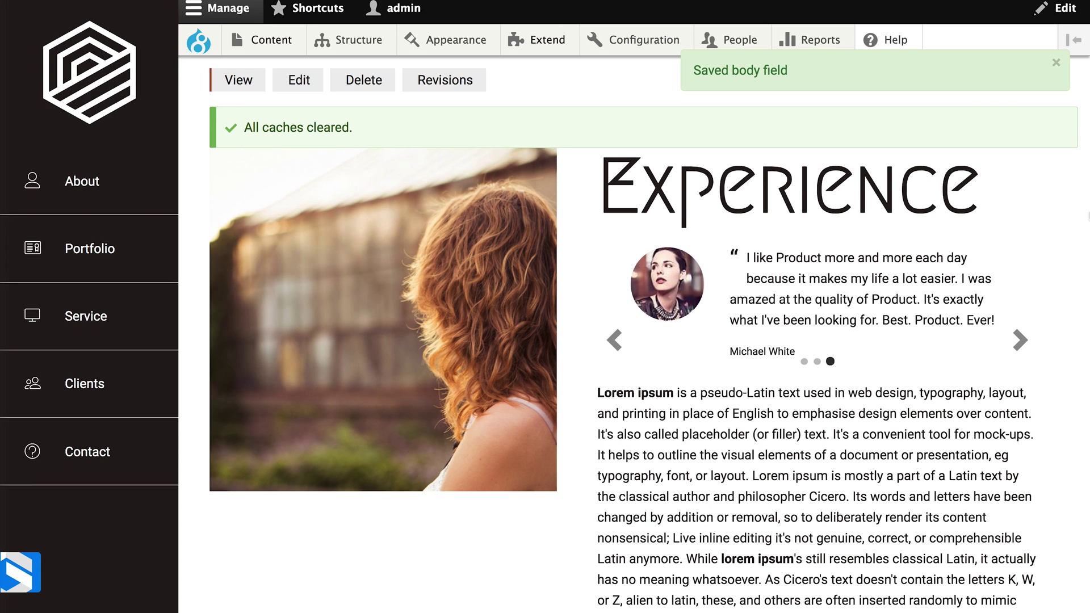
pyautogui.click(103, 84)
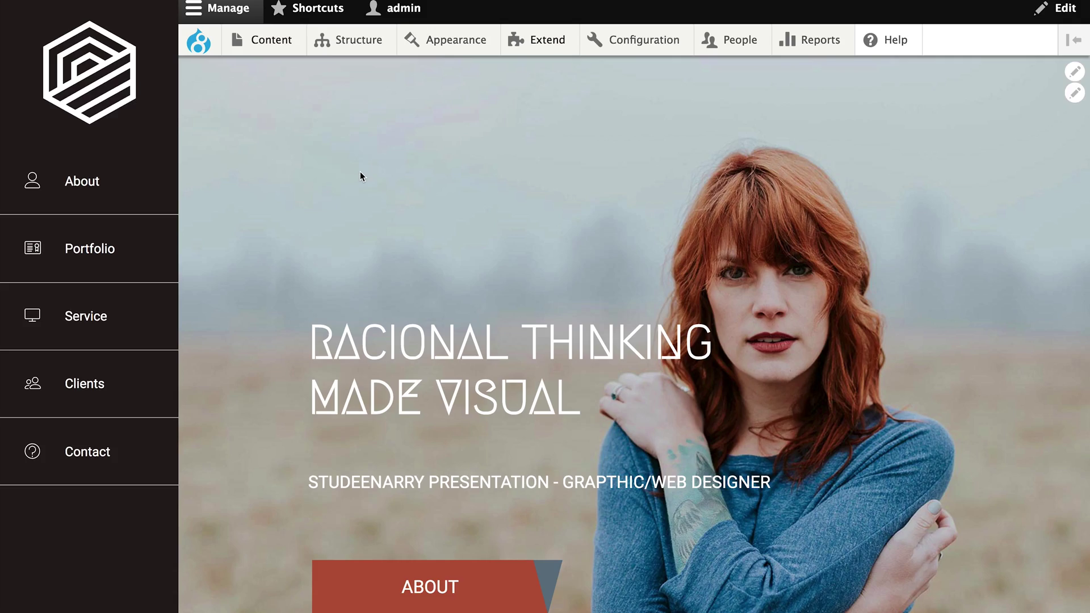
pyautogui.scroll(-8, 360, 171)
pyautogui.scroll(-10, 360, 172)
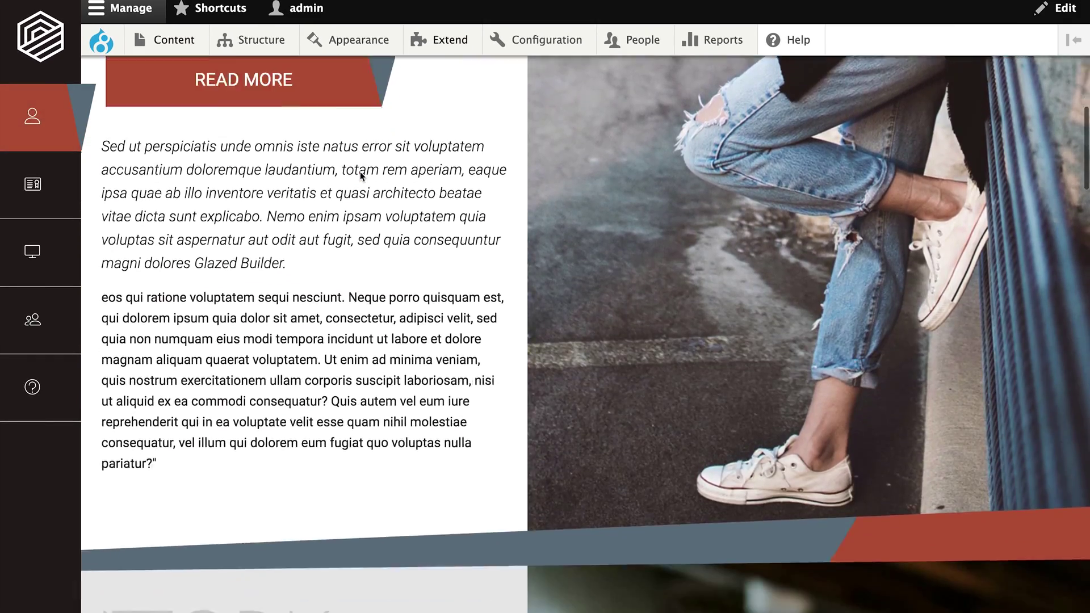
pyautogui.scroll(-15, 360, 171)
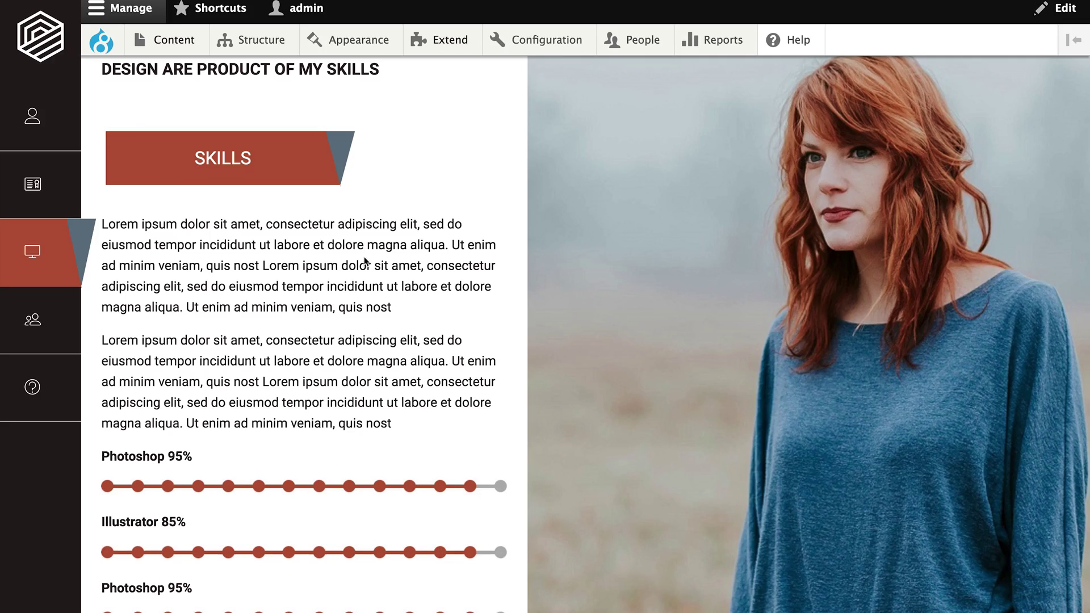
pyautogui.scroll(-20, 365, 262)
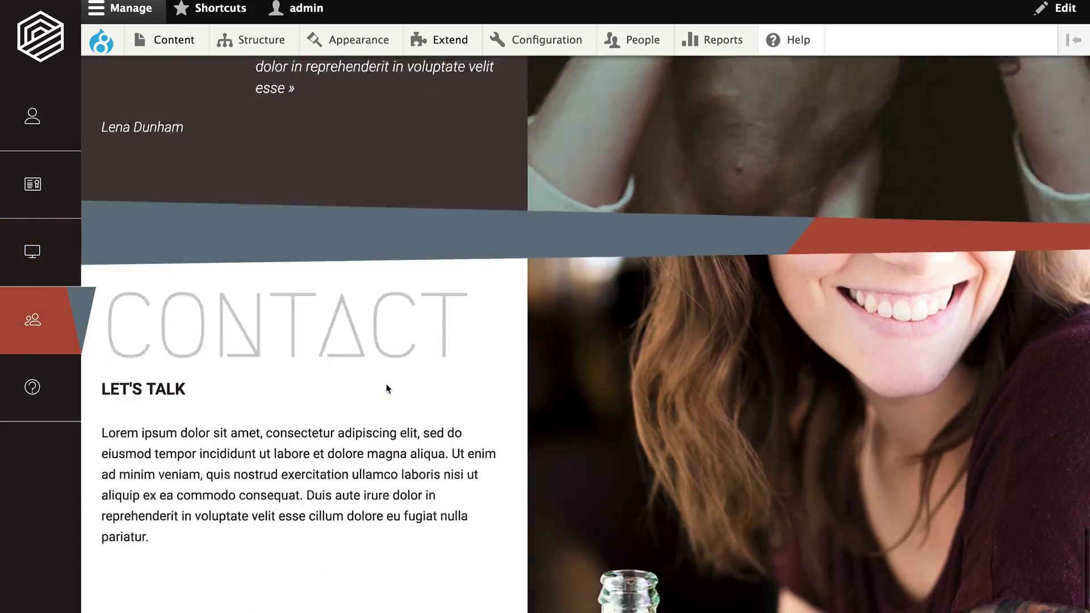
pyautogui.scroll(-5, 339, 176)
pyautogui.scroll(20, 338, 174)
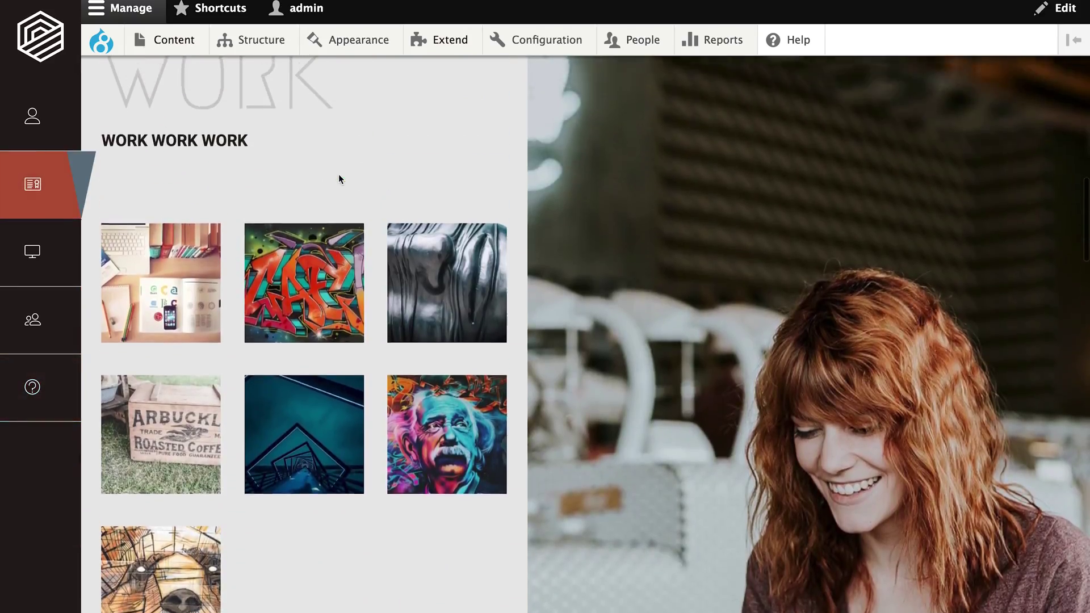
pyautogui.scroll(10, 338, 176)
pyautogui.scroll(-6, 338, 176)
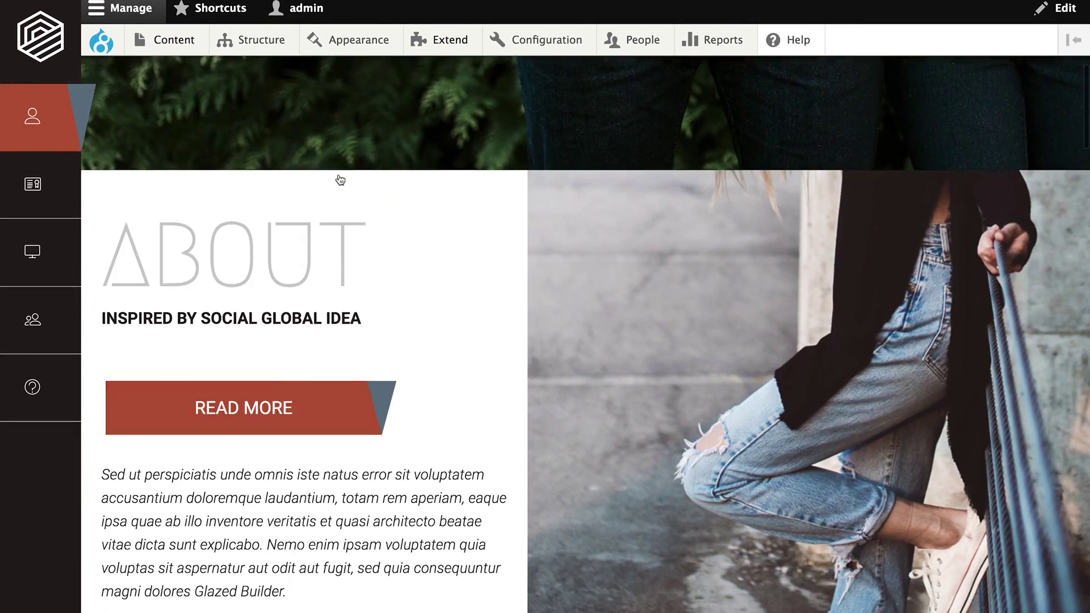
pyautogui.scroll(-6, 340, 180)
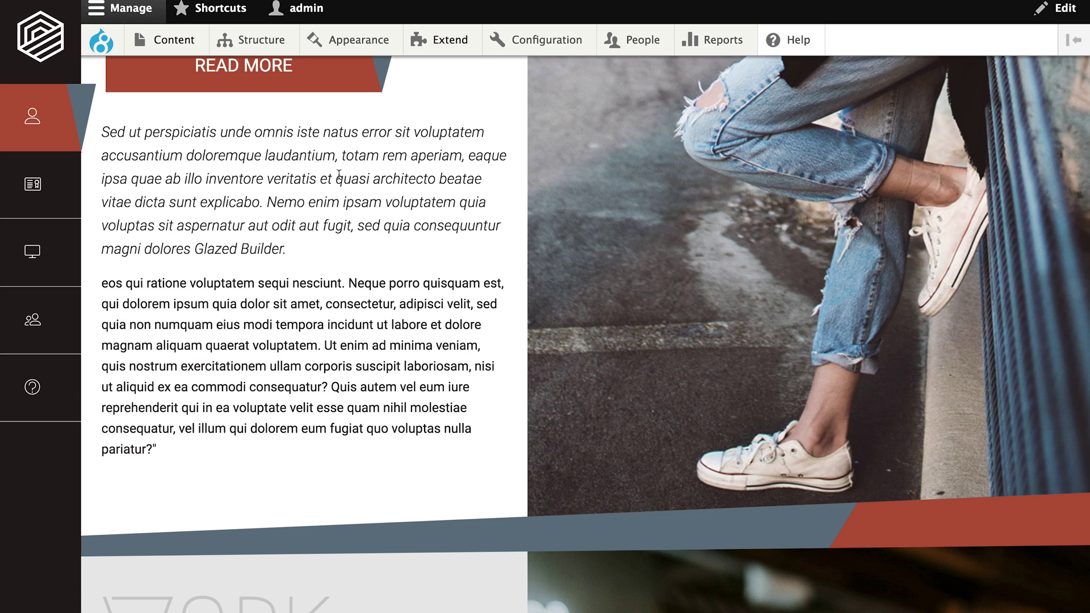
pyautogui.scroll(1, 339, 175)
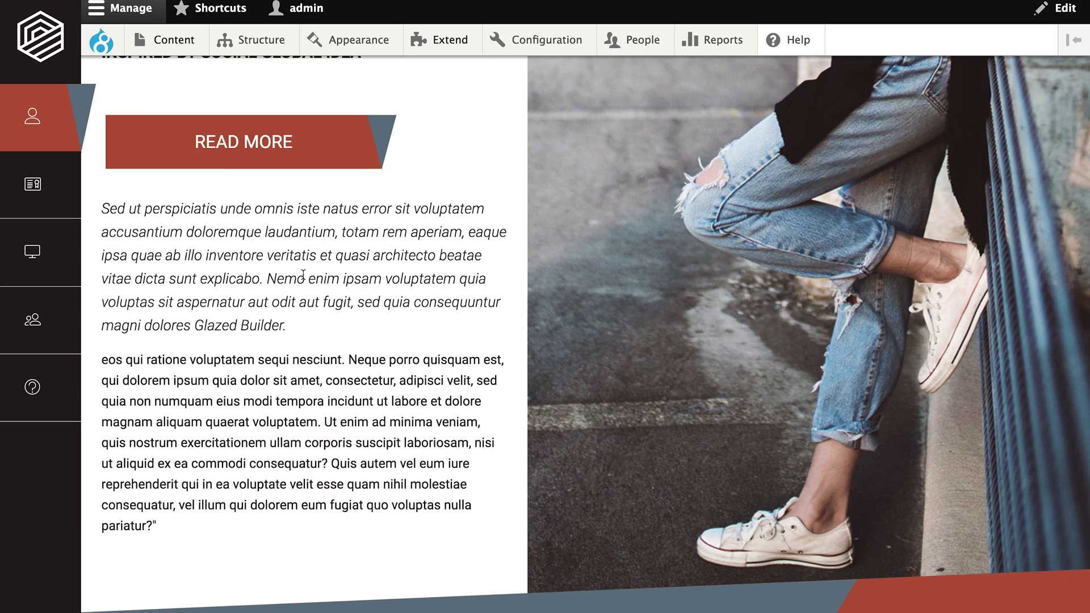
# Set the Basic block type's Body display format to Glazed Builder and save it
pyautogui.moveTo(252, 39)
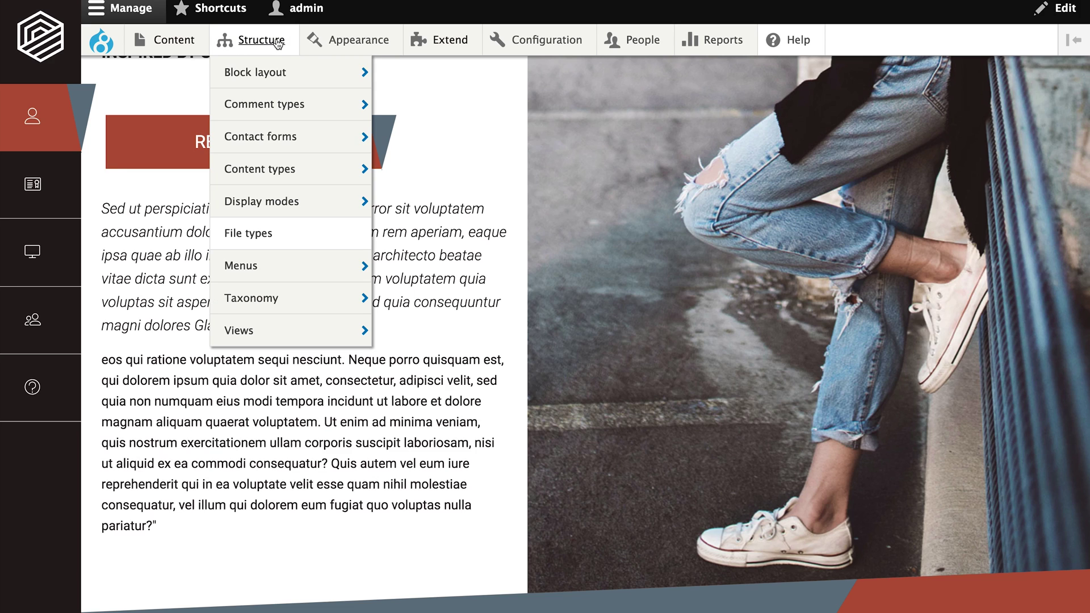
pyautogui.moveTo(286, 72)
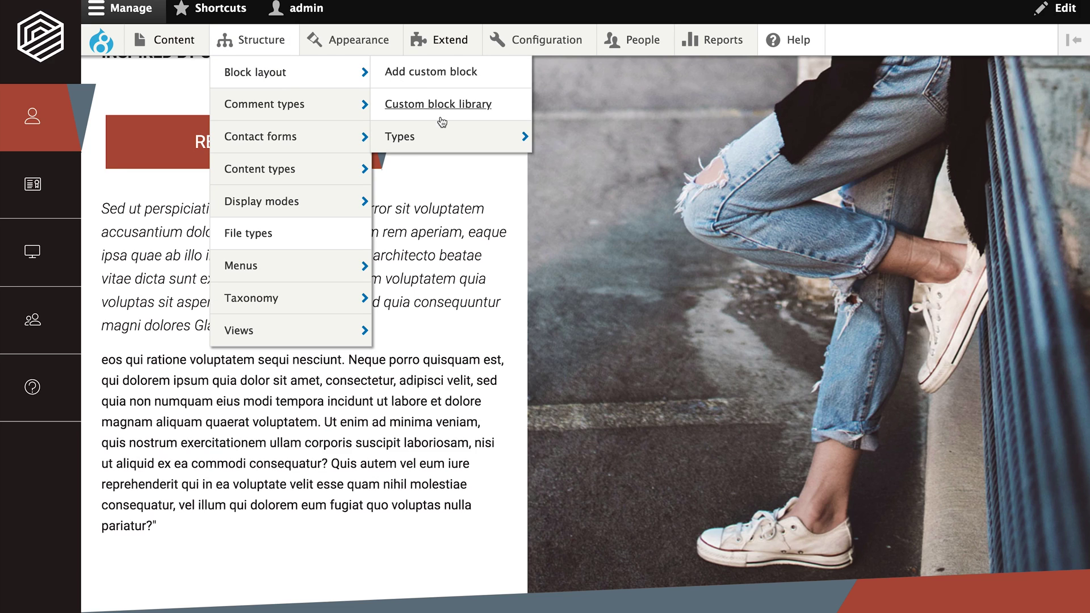
pyautogui.moveTo(445, 135)
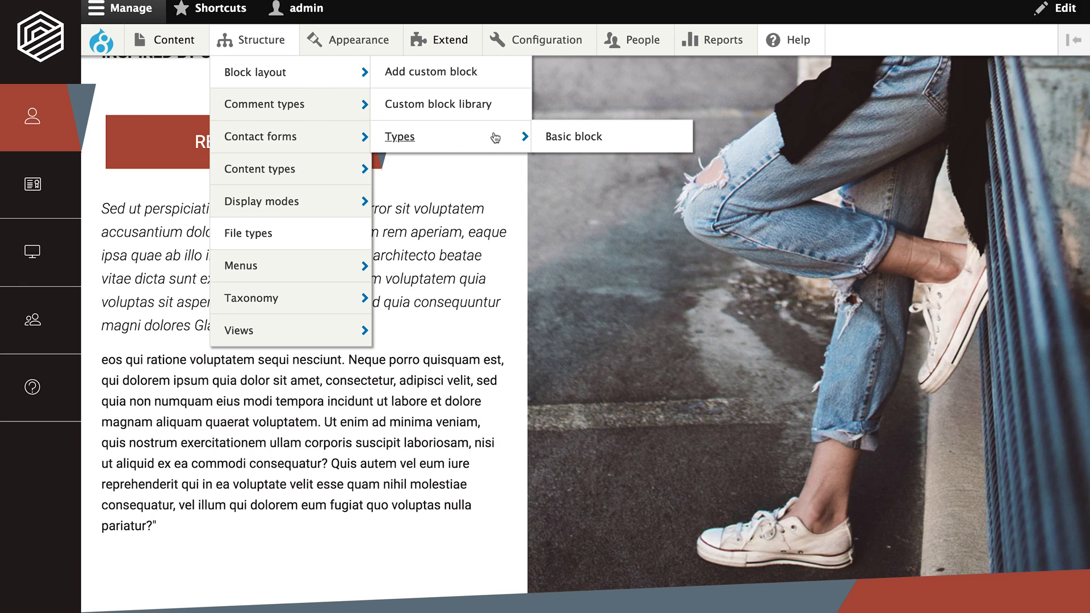
pyautogui.click(570, 142)
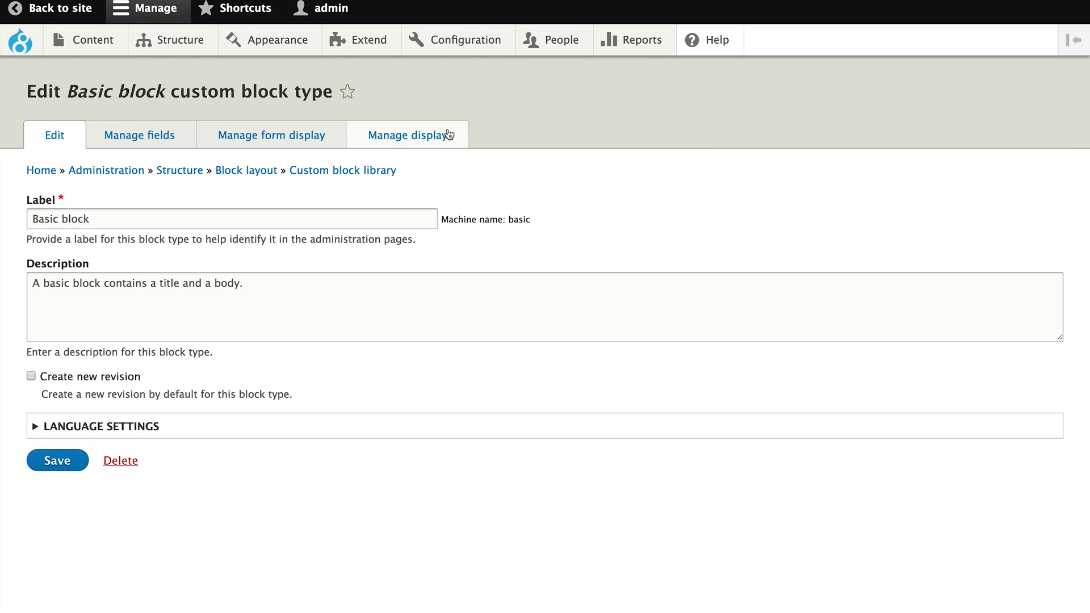
pyautogui.click(434, 141)
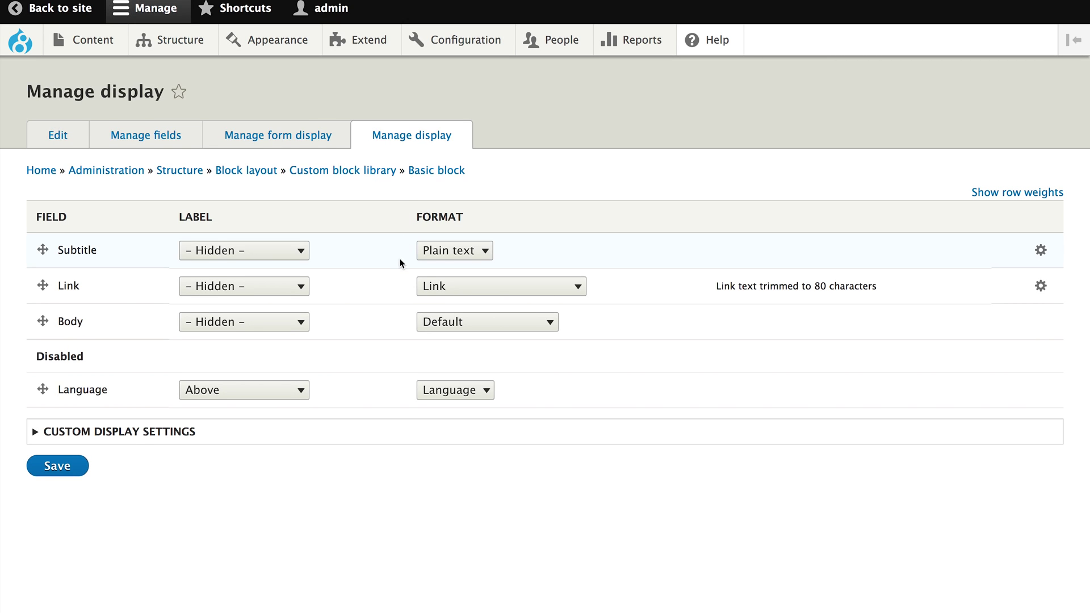
pyautogui.click(514, 328)
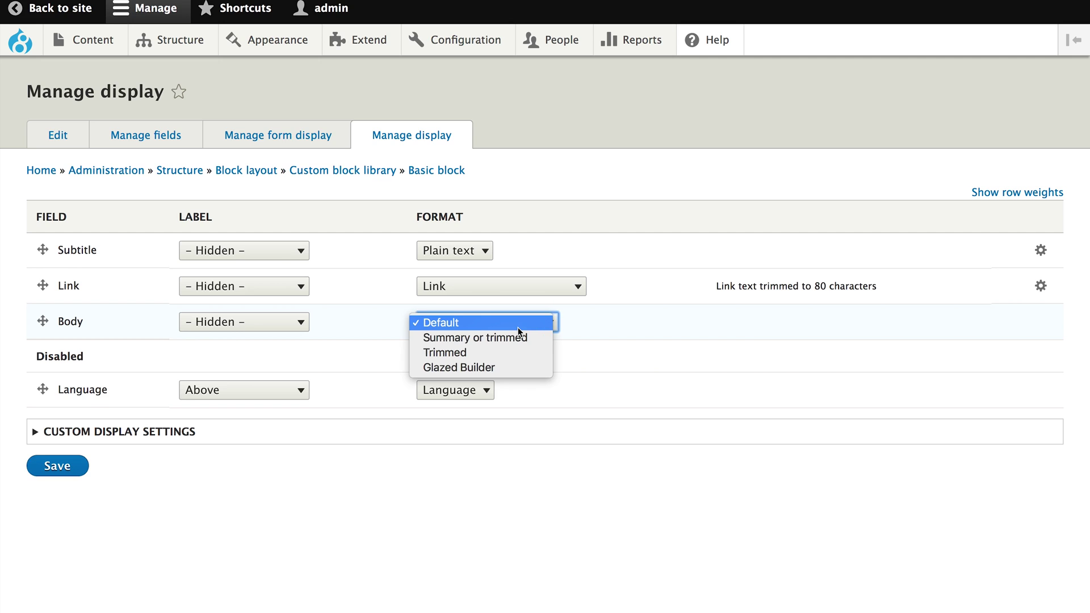
pyautogui.click(456, 368)
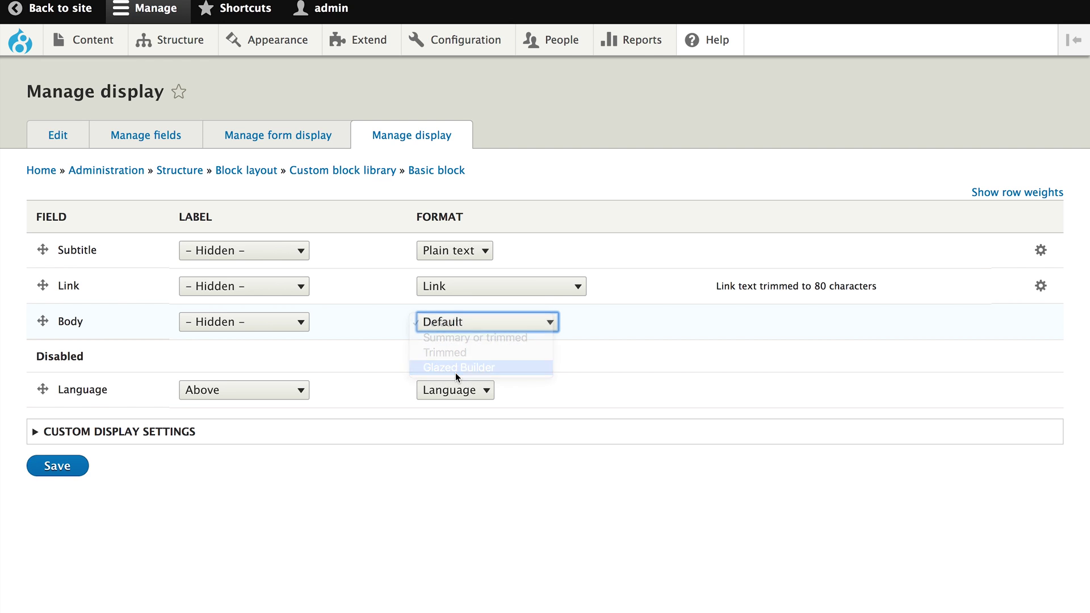
pyautogui.click(41, 477)
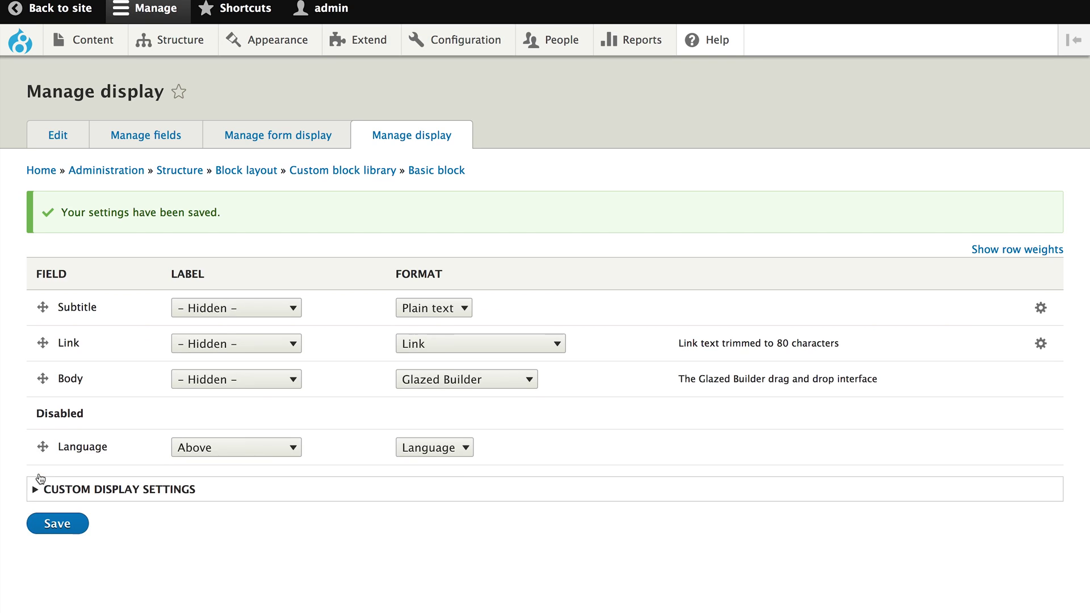
# Back on the site, append 'Inline Editing' to the About paragraph after 'magni dolores.'
pyautogui.click(37, 25)
pyautogui.scroll(-10, 288, 251)
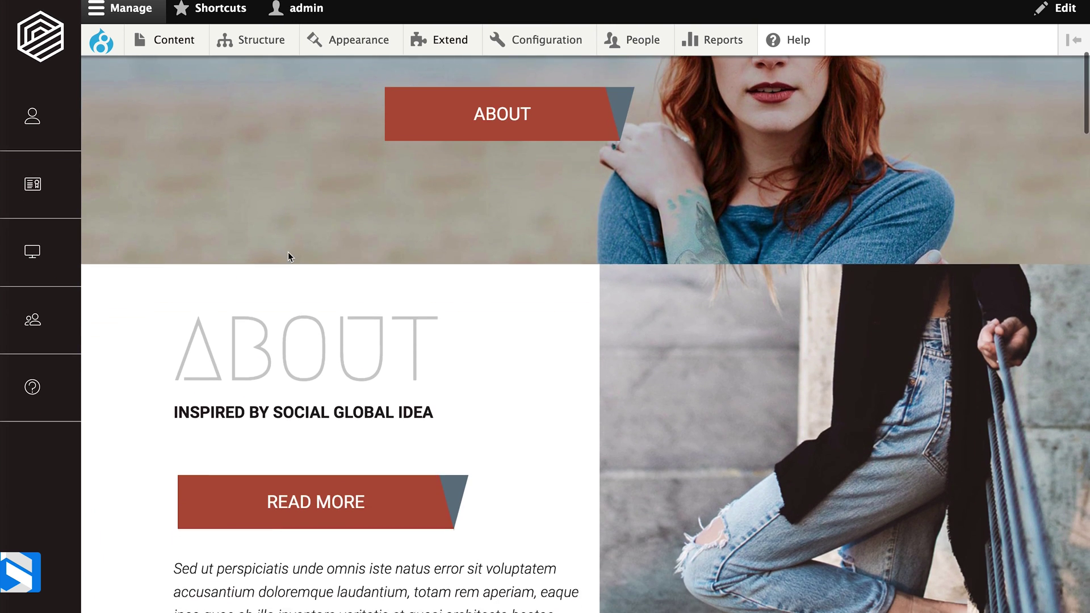
pyautogui.scroll(-1, 288, 251)
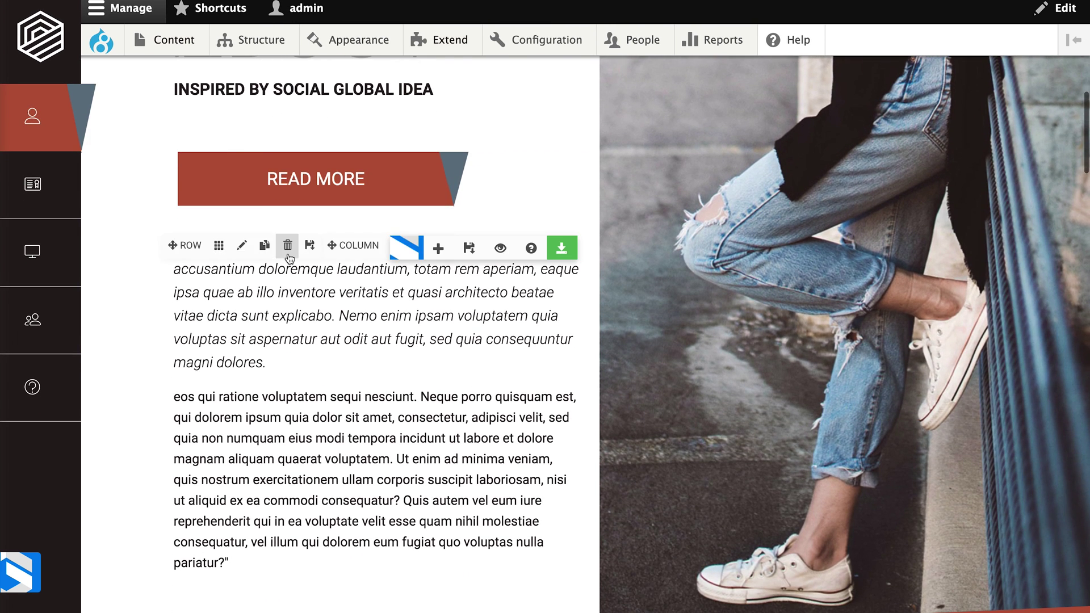
pyautogui.click(353, 359)
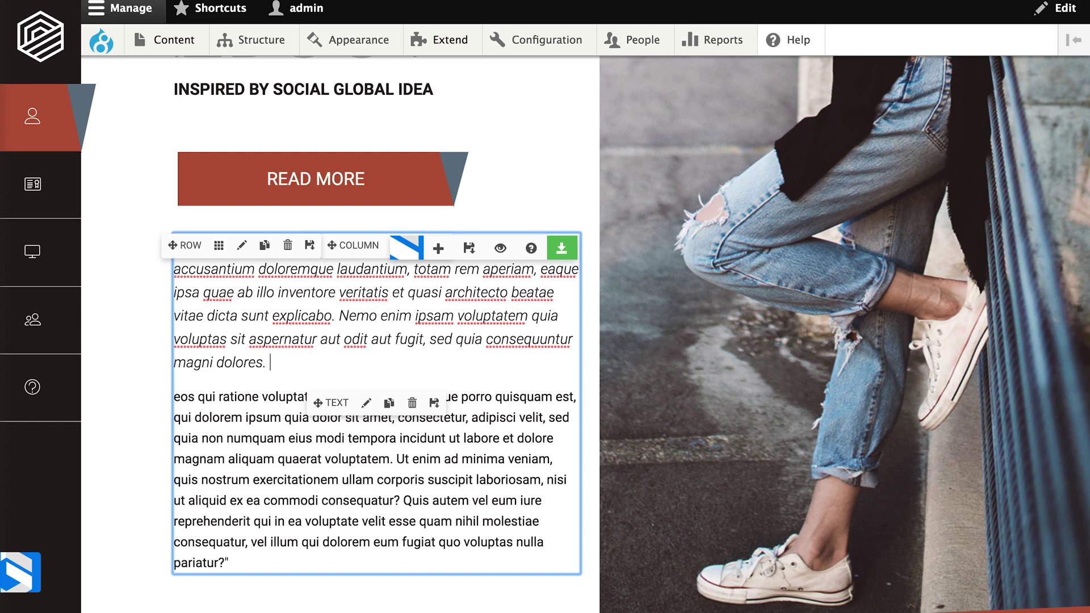
pyautogui.write('Inline Editing.')
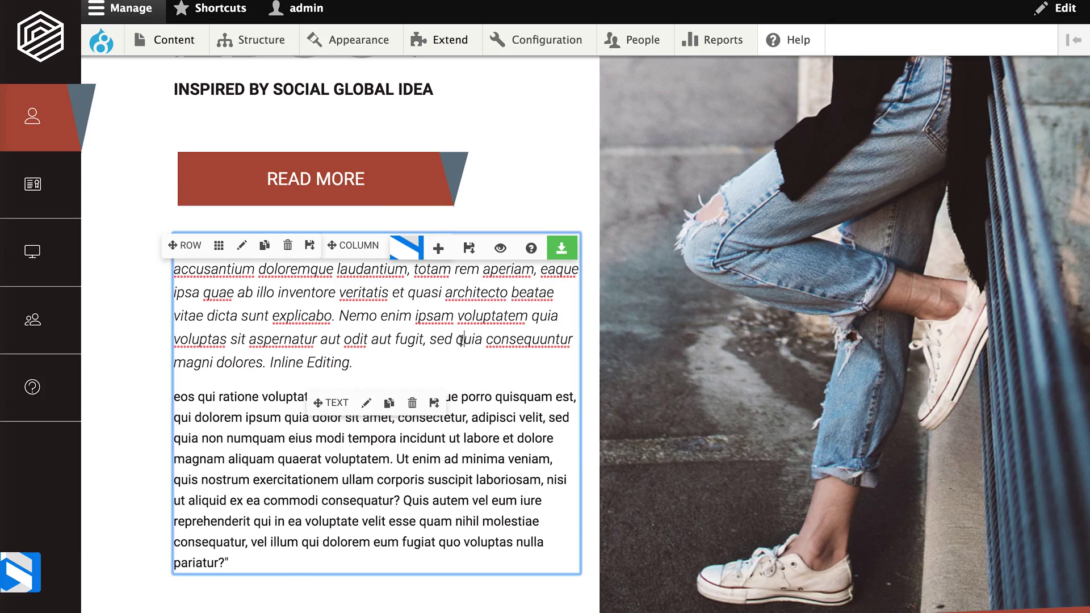
pyautogui.click(625, 396)
# Scroll down the homepage to the Contact section
pyautogui.scroll(-20, 632, 401)
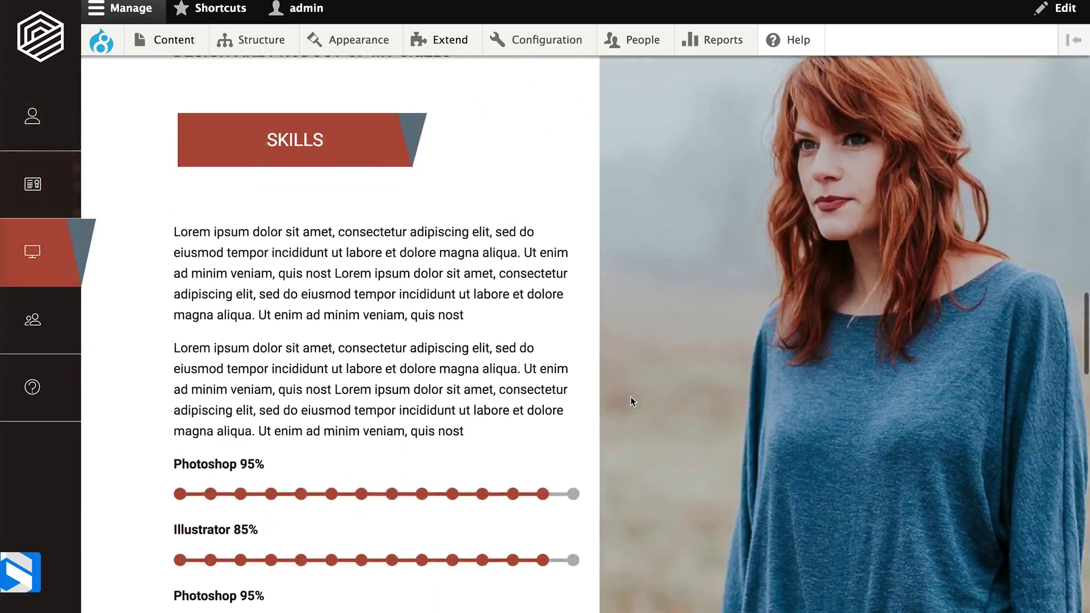
pyautogui.scroll(-8, 632, 401)
pyautogui.scroll(7, 630, 397)
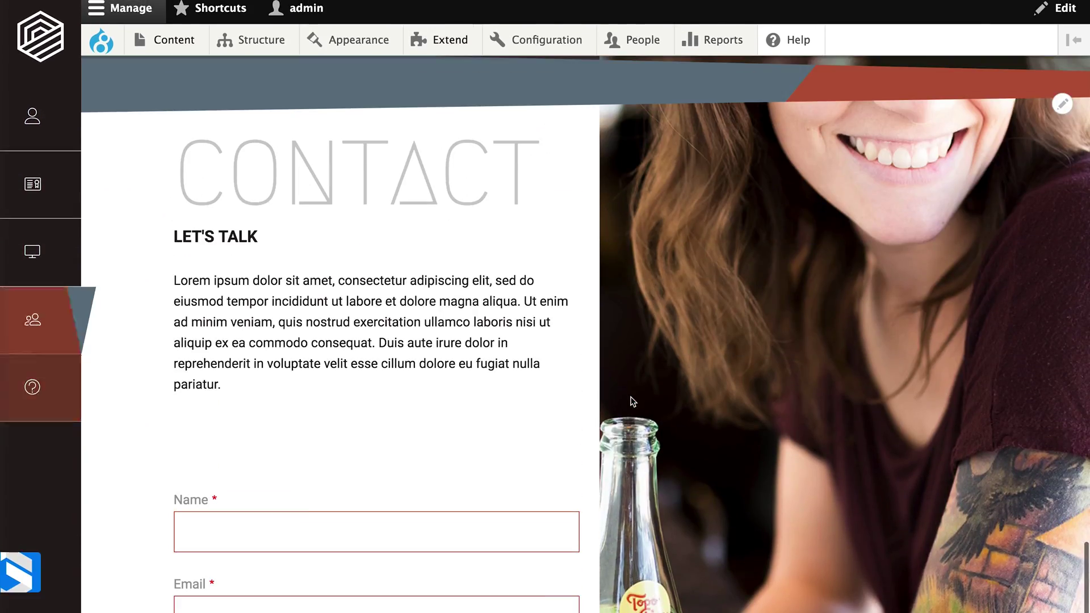
pyautogui.moveTo(415, 296)
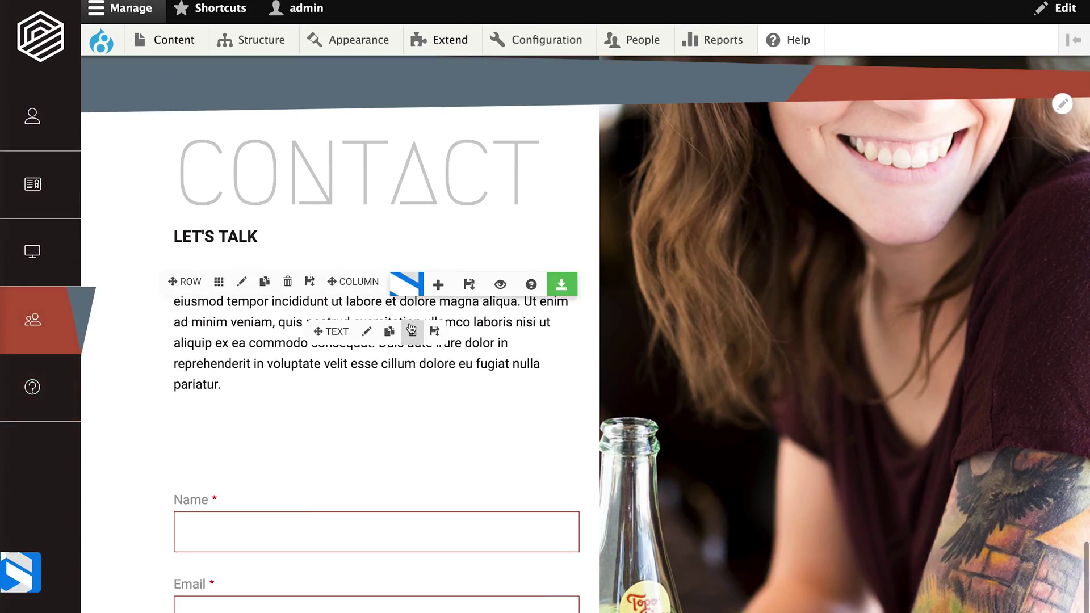
# Add a Map element below LET'S TALK with the address Freedom Tower, New York
pyautogui.click(438, 285)
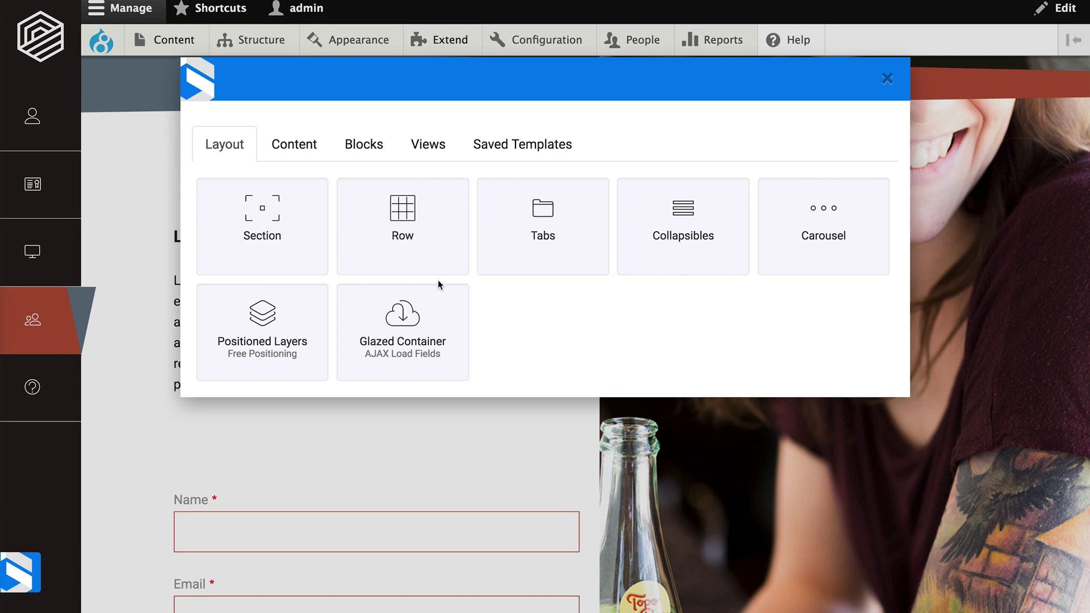
pyautogui.click(299, 159)
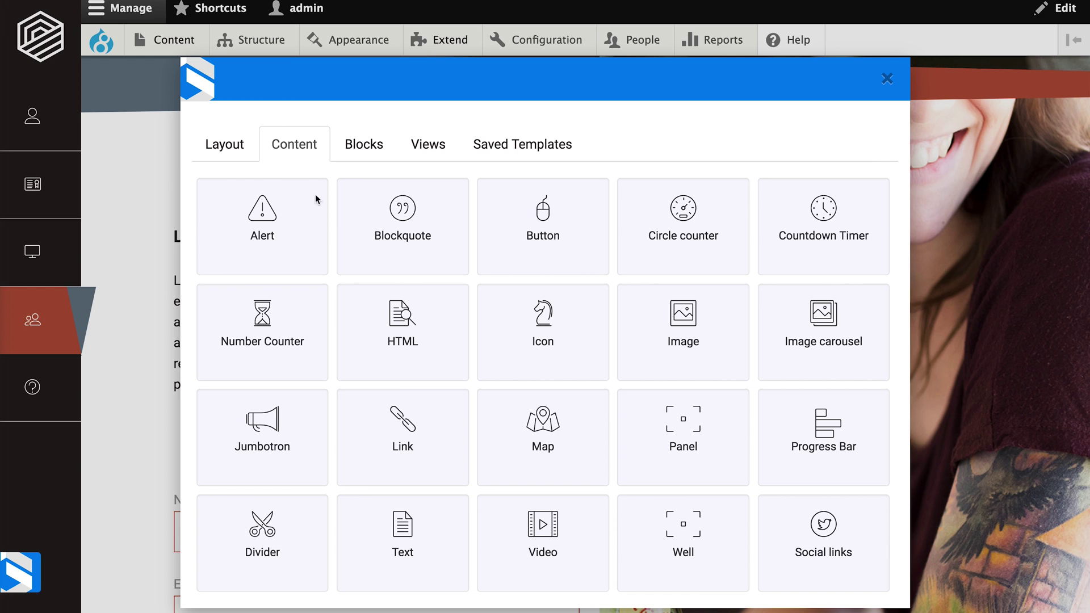
pyautogui.click(517, 443)
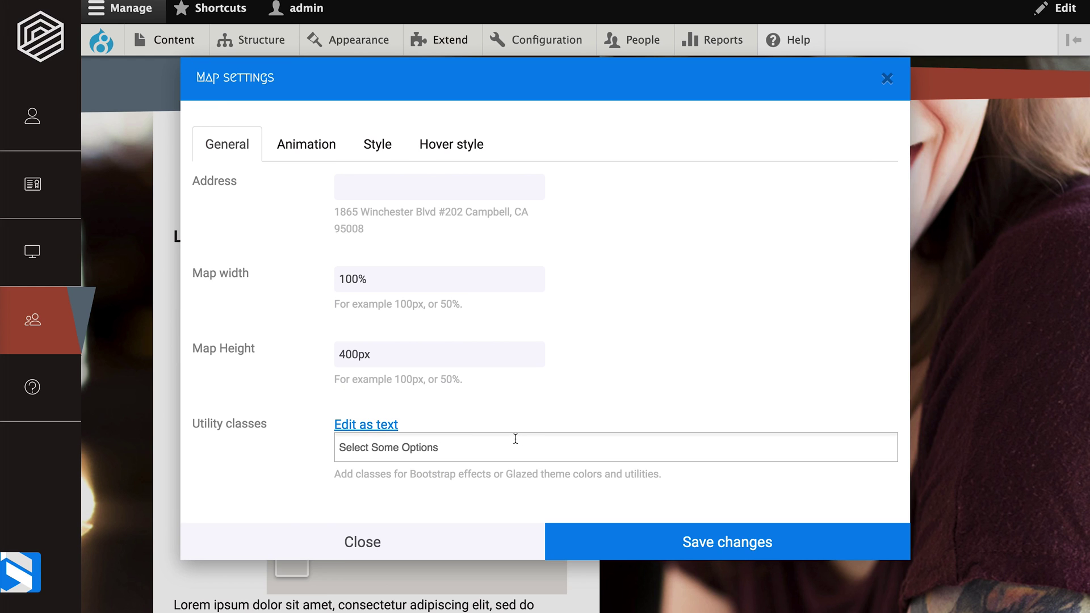
pyautogui.click(365, 177)
pyautogui.write('Fre')
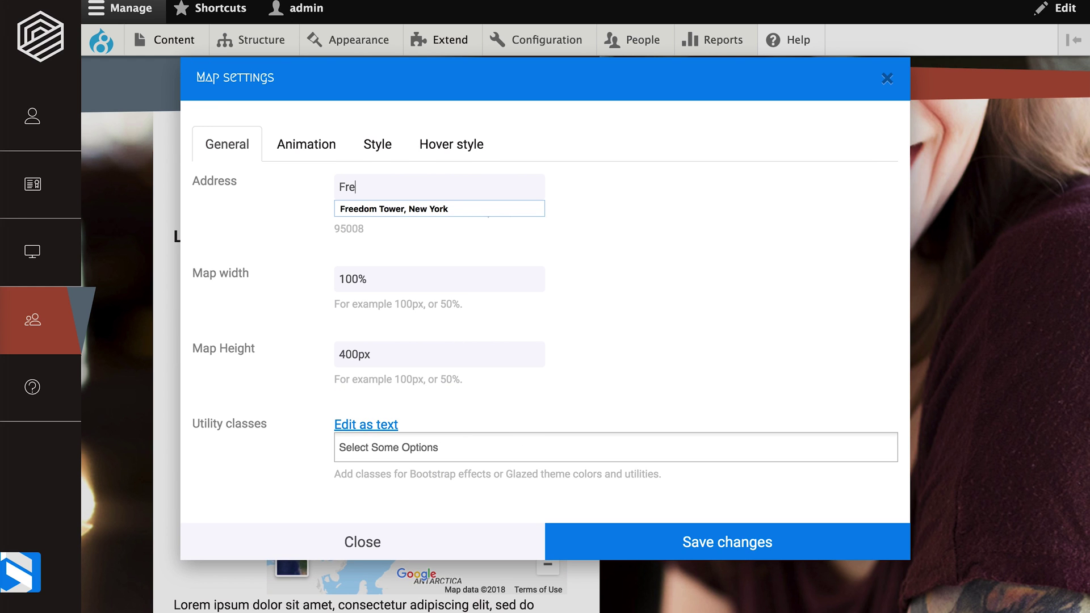
pyautogui.click(378, 208)
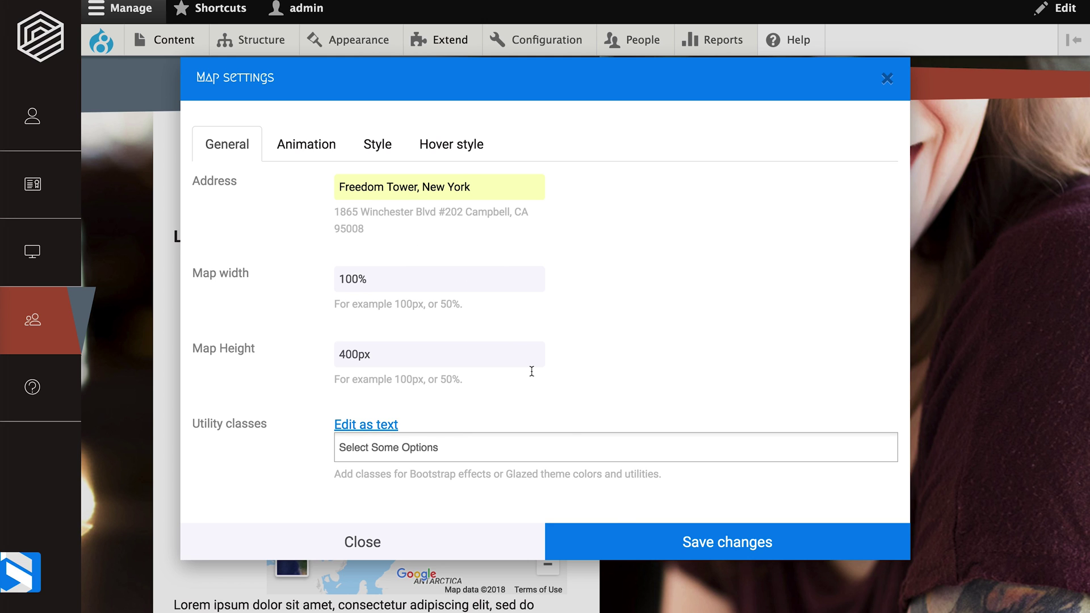
# Apply the map settings and save the Contact block's body field
pyautogui.click(613, 532)
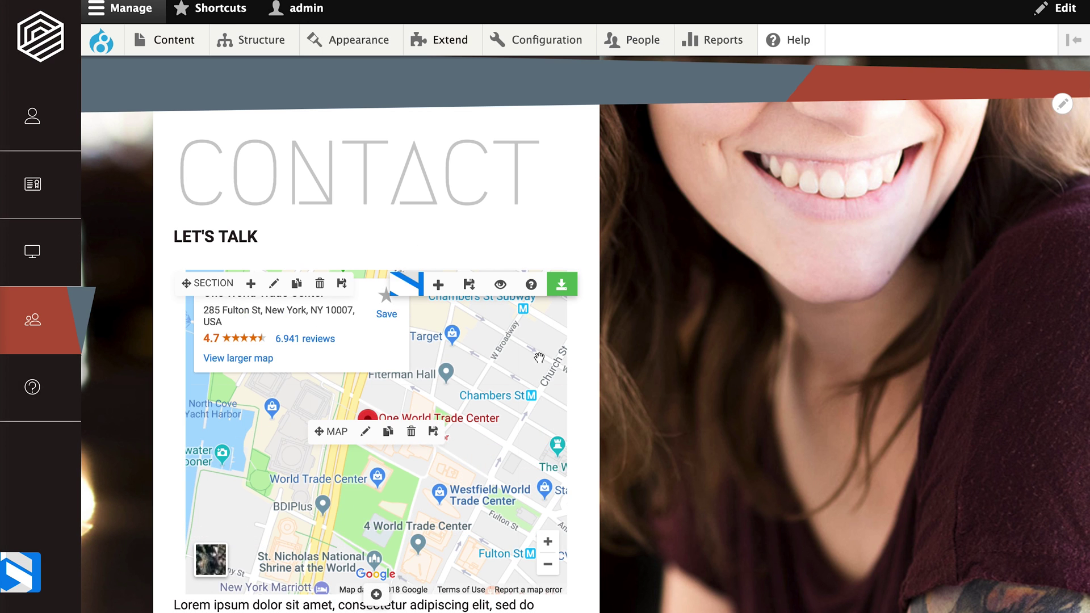
pyautogui.click(552, 301)
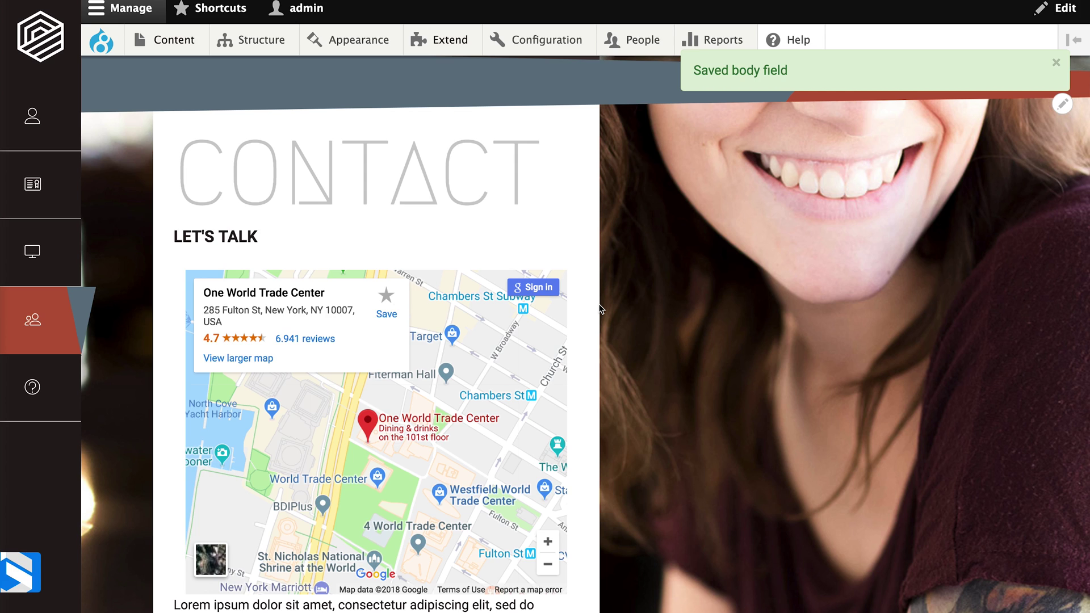
pyautogui.scroll(-4, 600, 308)
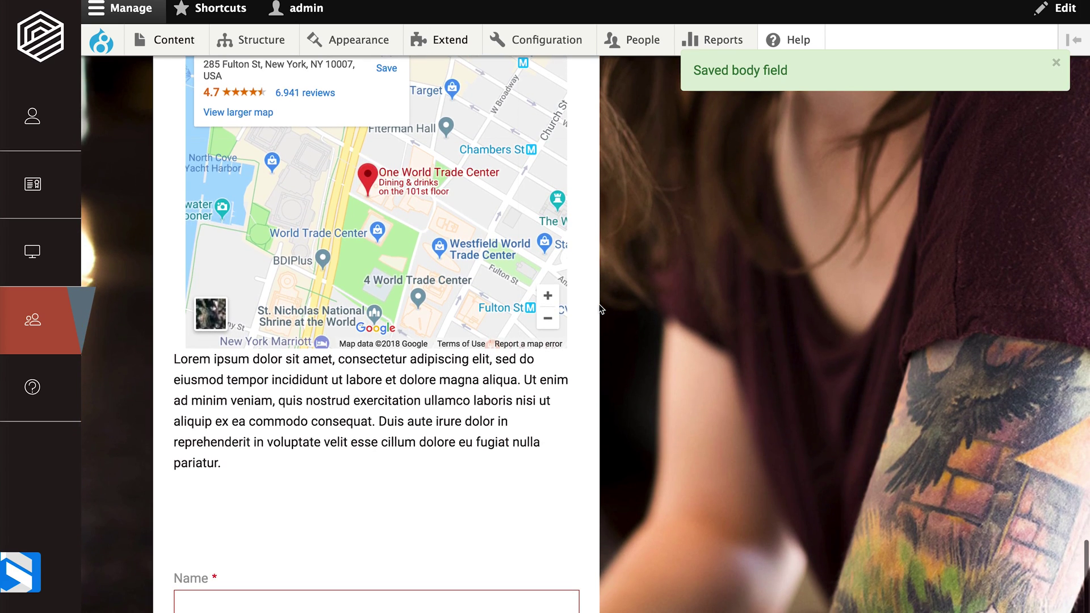